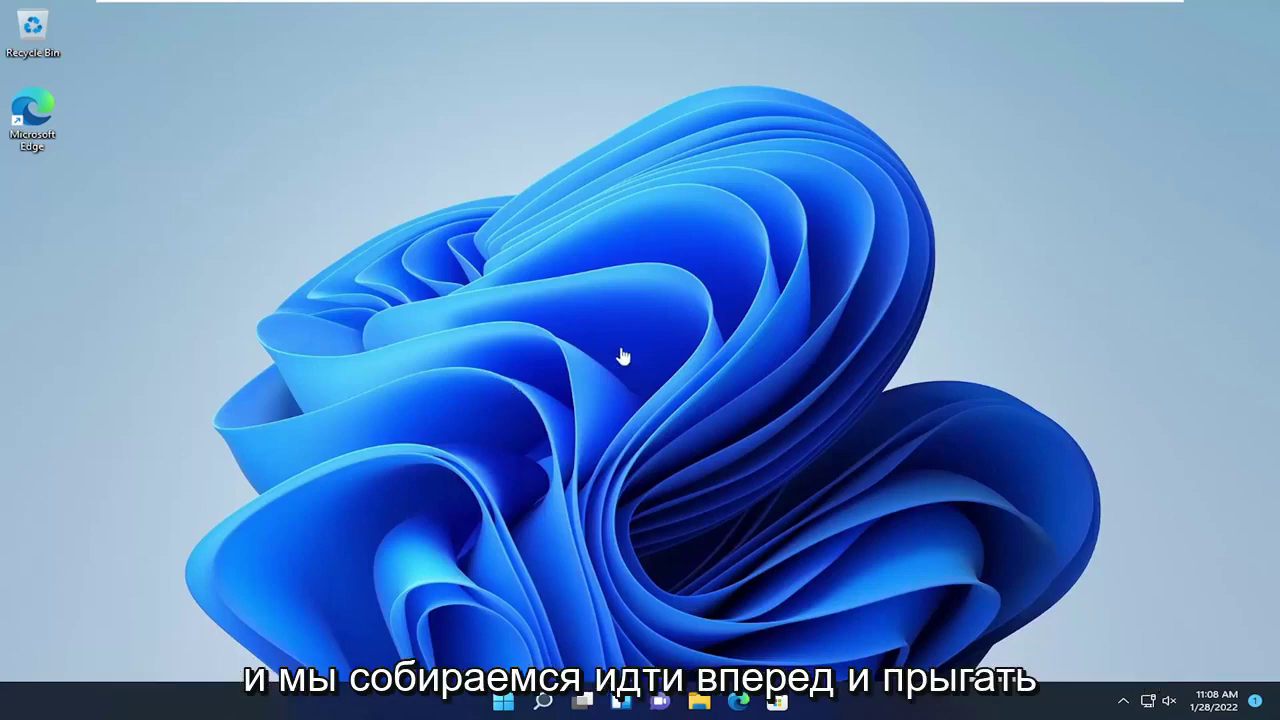
Step: Find System Configuration with "msconfig" and open the startup apps list in Task Manager from its startup section
left_click(545, 701)
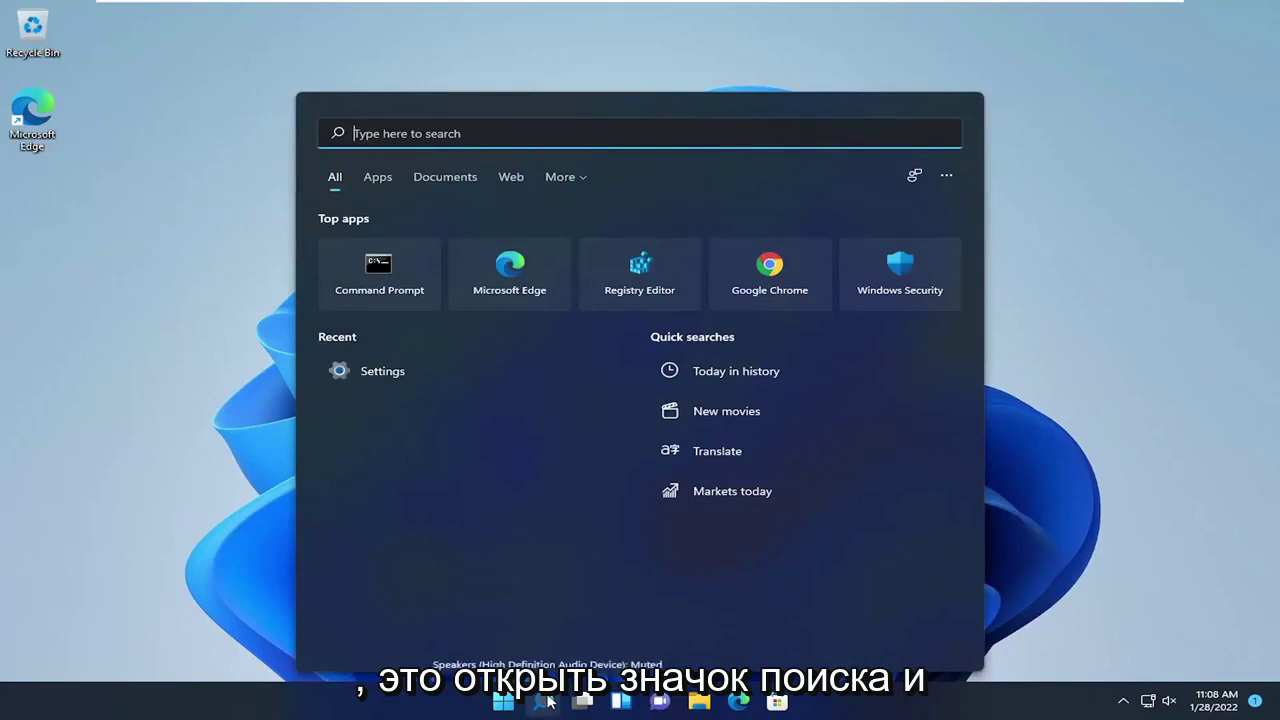
type("msconfig")
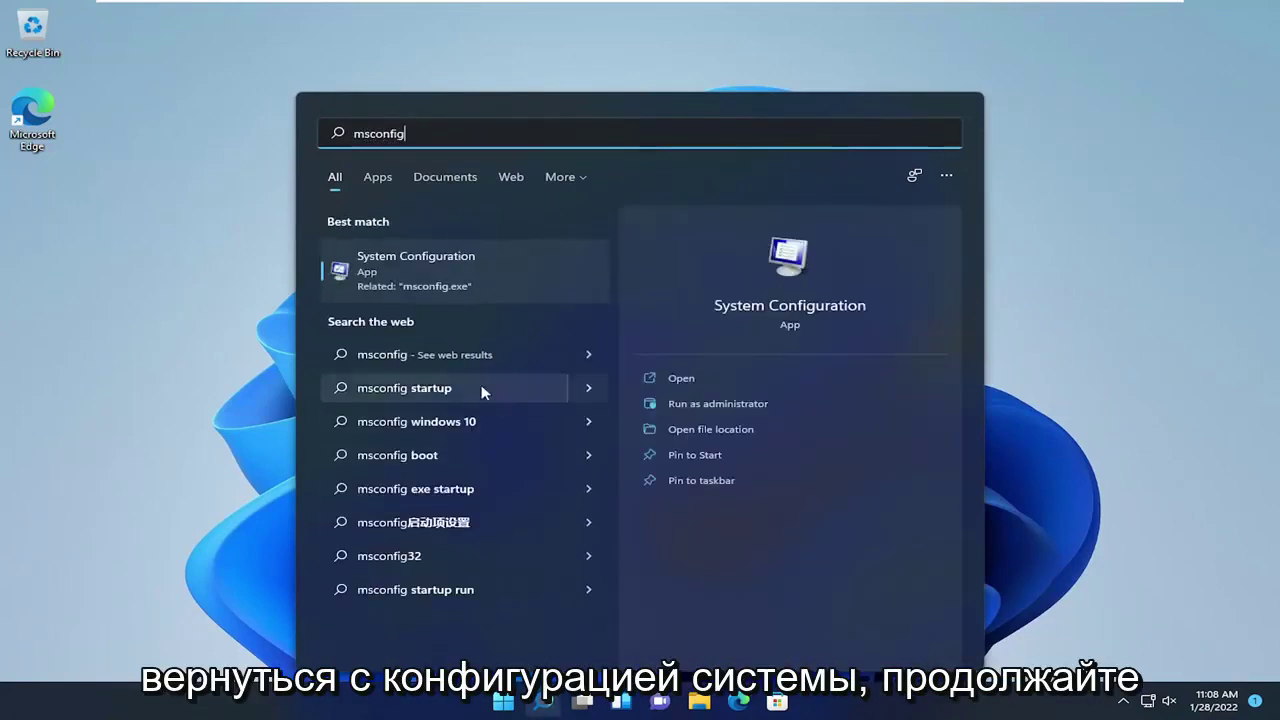
left_click(414, 277)
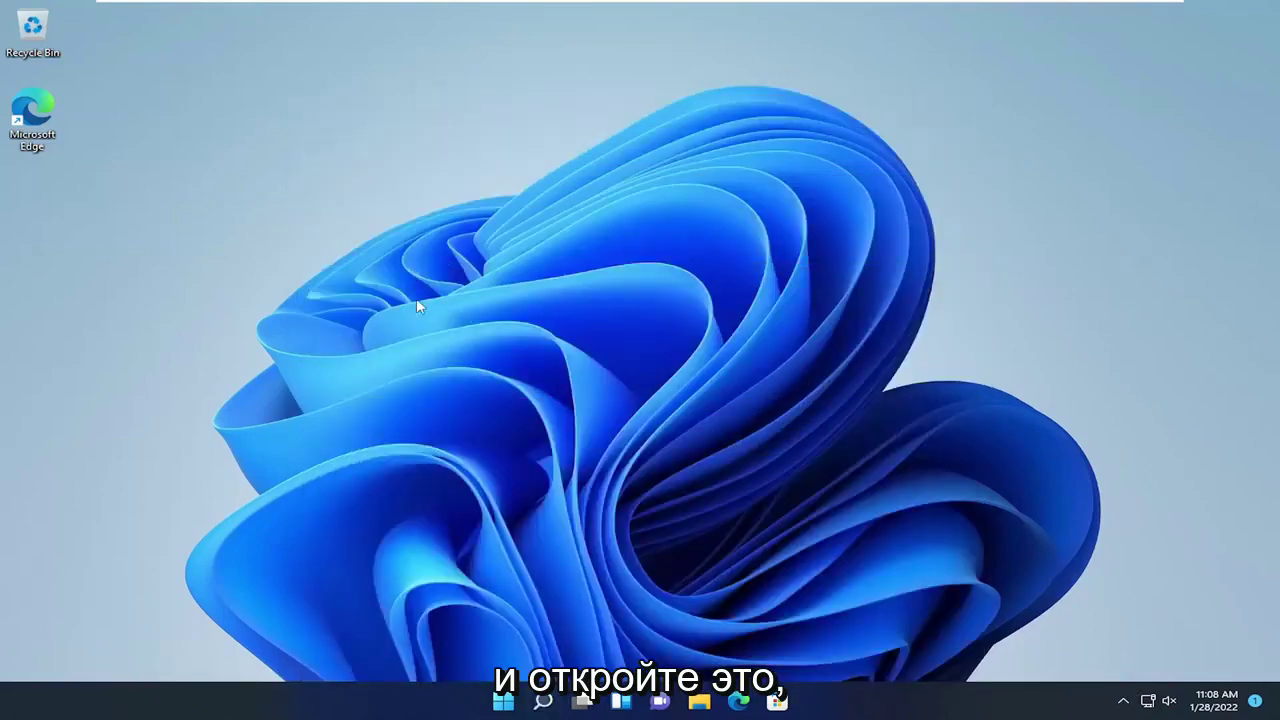
left_click(543, 225)
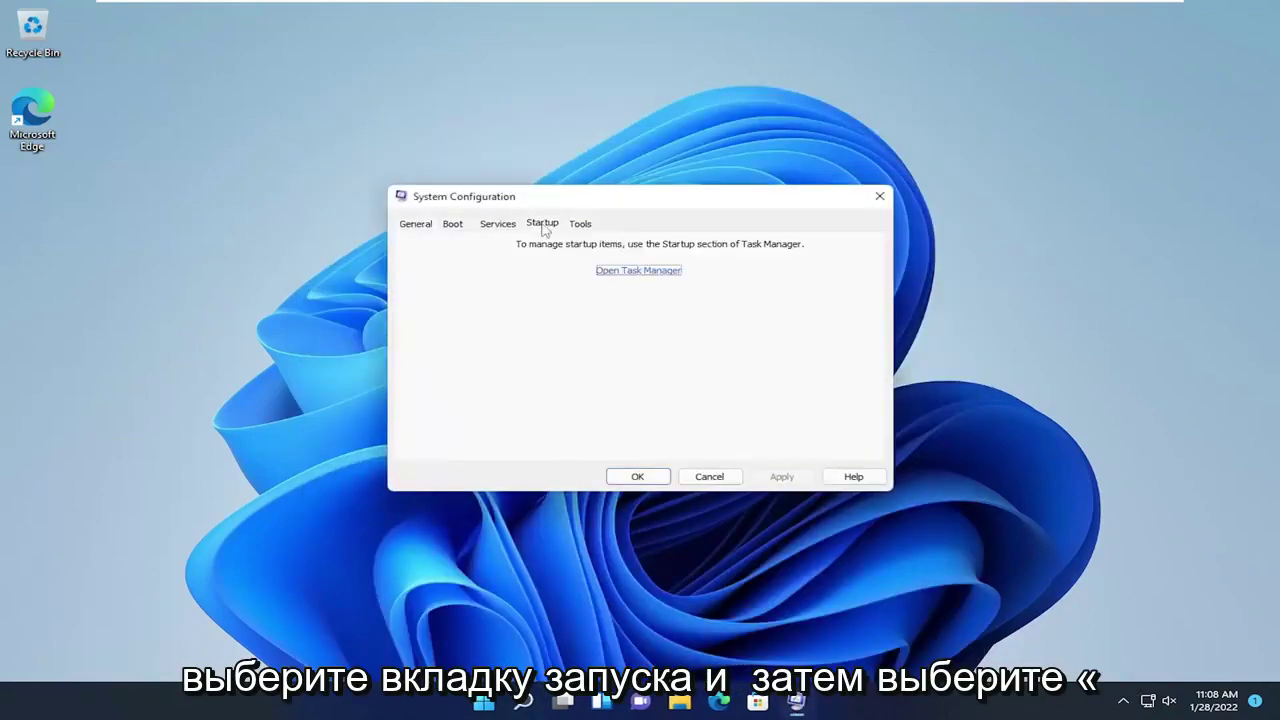
left_click(634, 276)
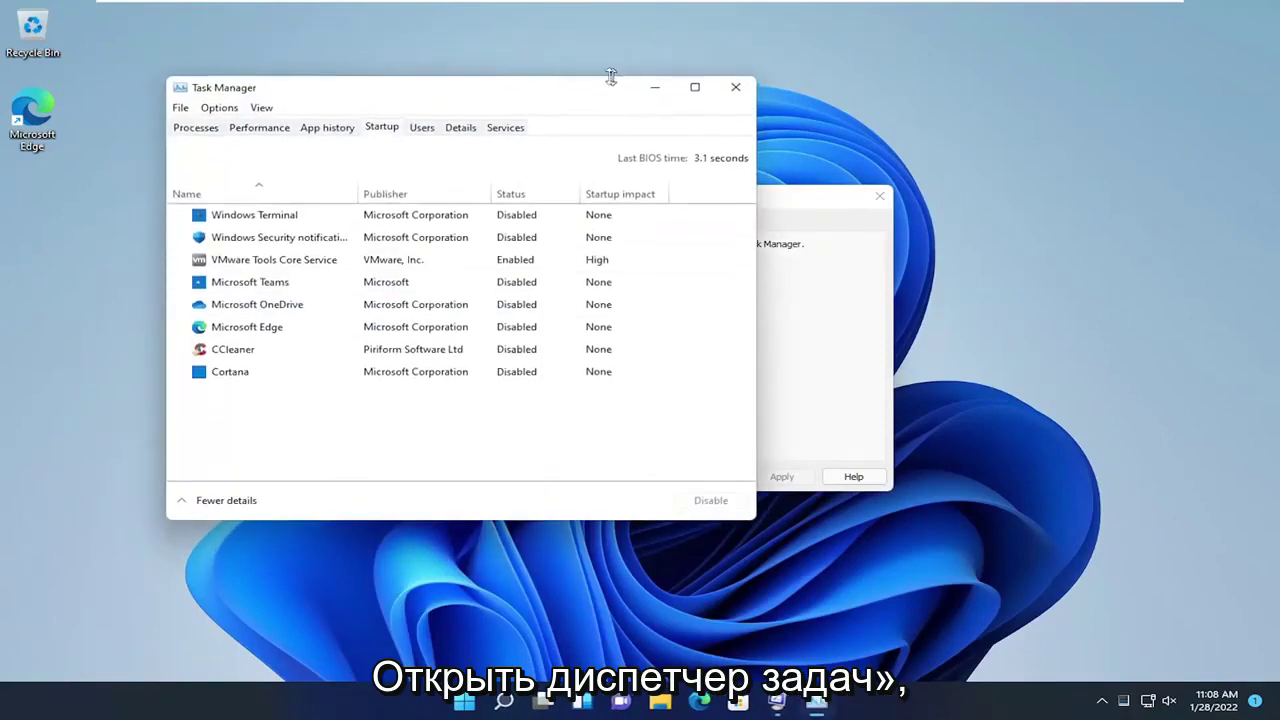
left_click_drag(566, 94, 700, 103)
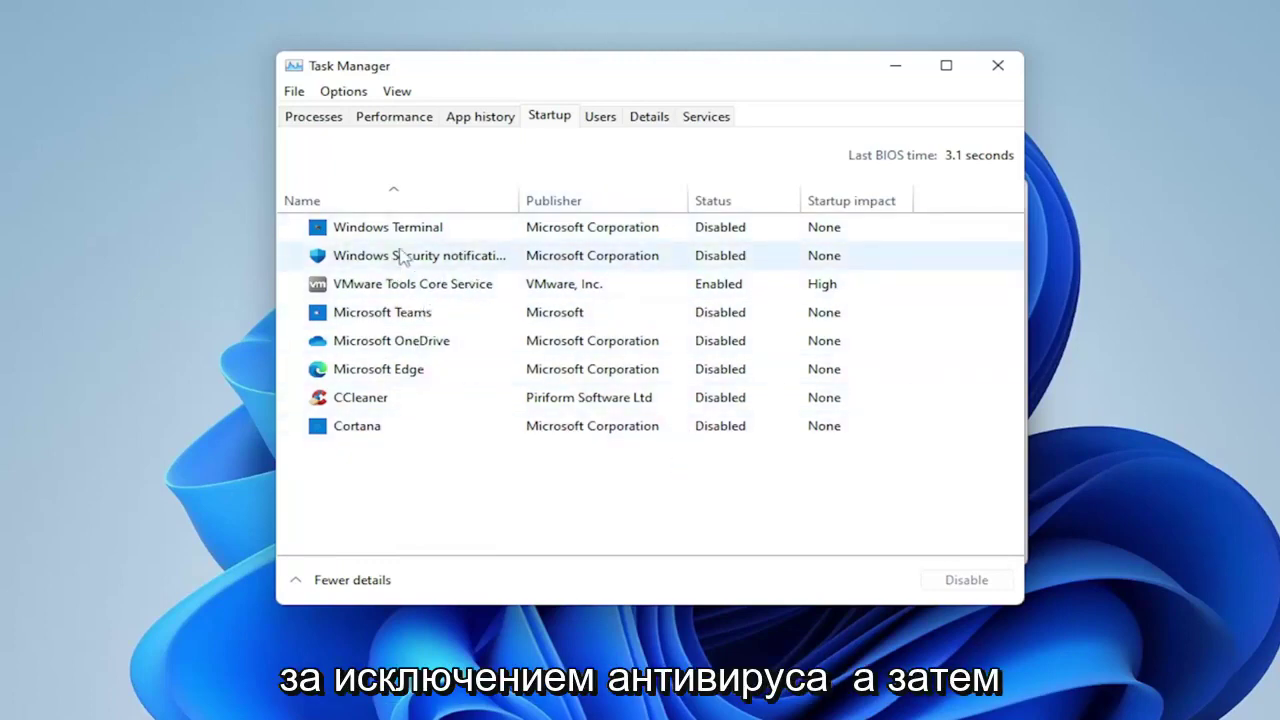
Step: Check whether the VMware Tools Core Service and Microsoft OneDrive startup entries can be disabled or enabled, and close Task Manager and System Configuration
left_click(403, 286)
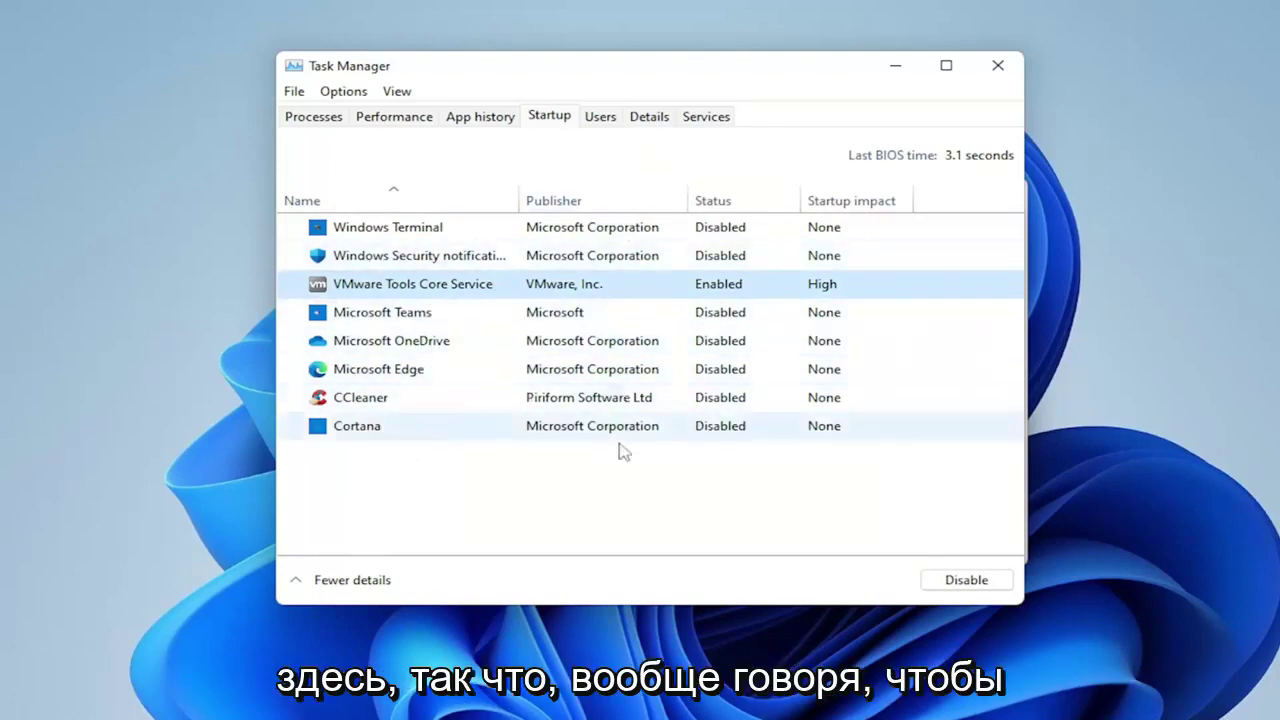
left_click(378, 344)
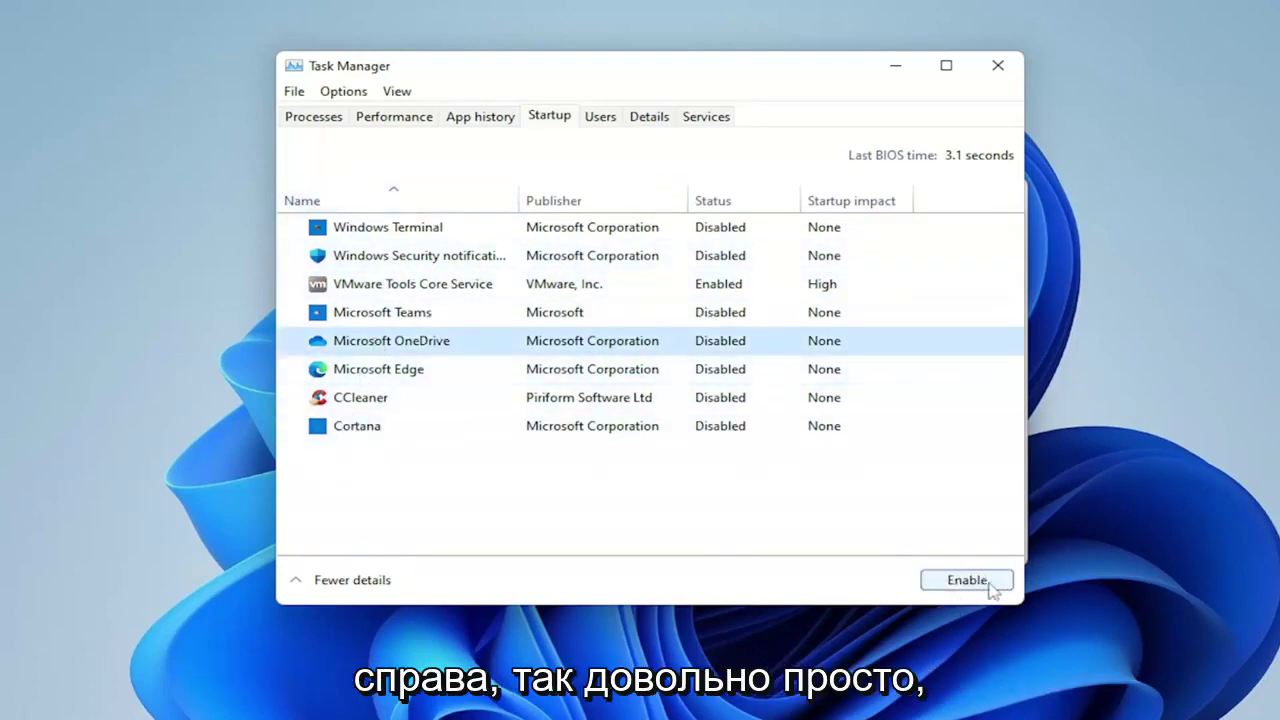
left_click(565, 285)
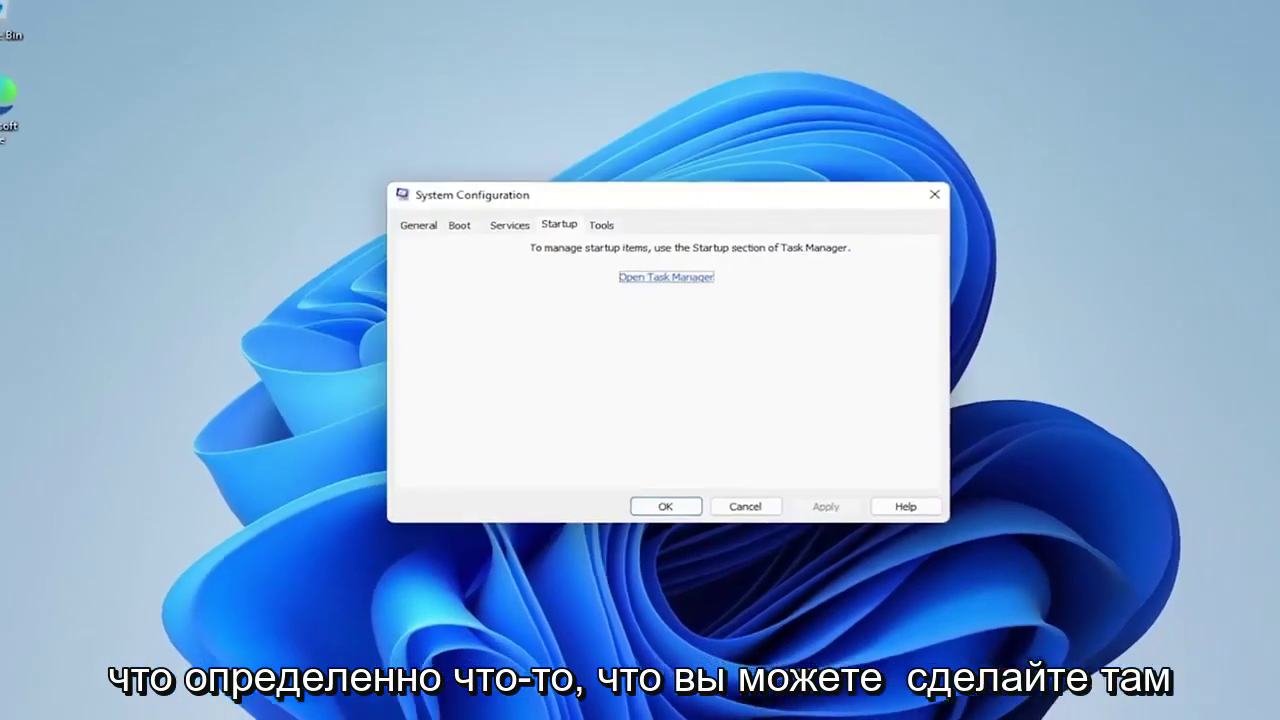
left_click(877, 193)
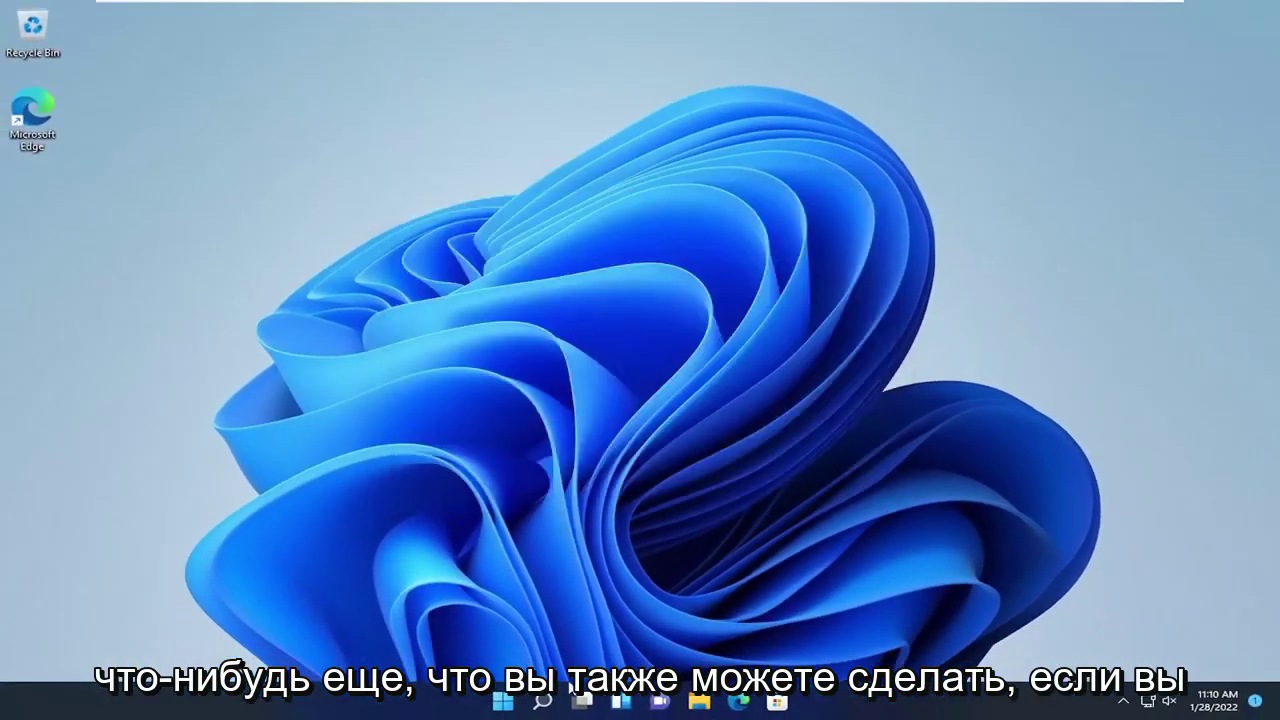
Step: Search Windows for "apps and fea" and open the Apps & features settings
left_click(545, 701)
type("apps and fea")
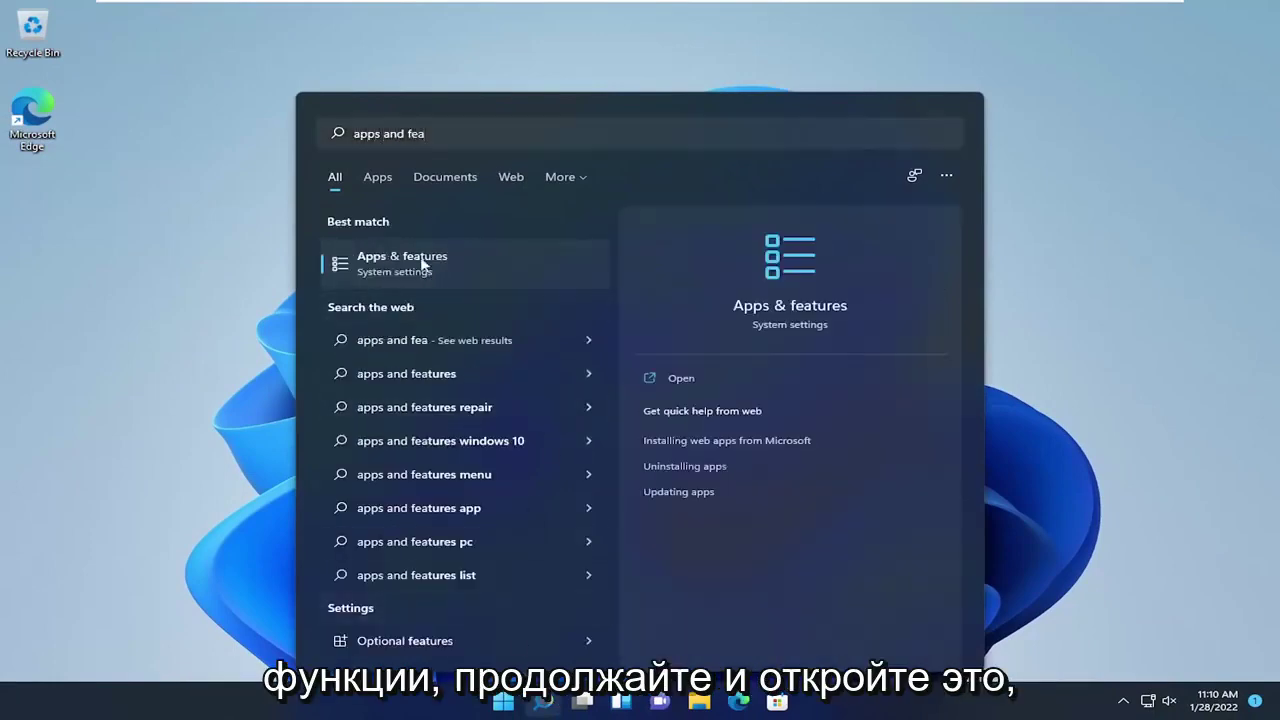
left_click(423, 266)
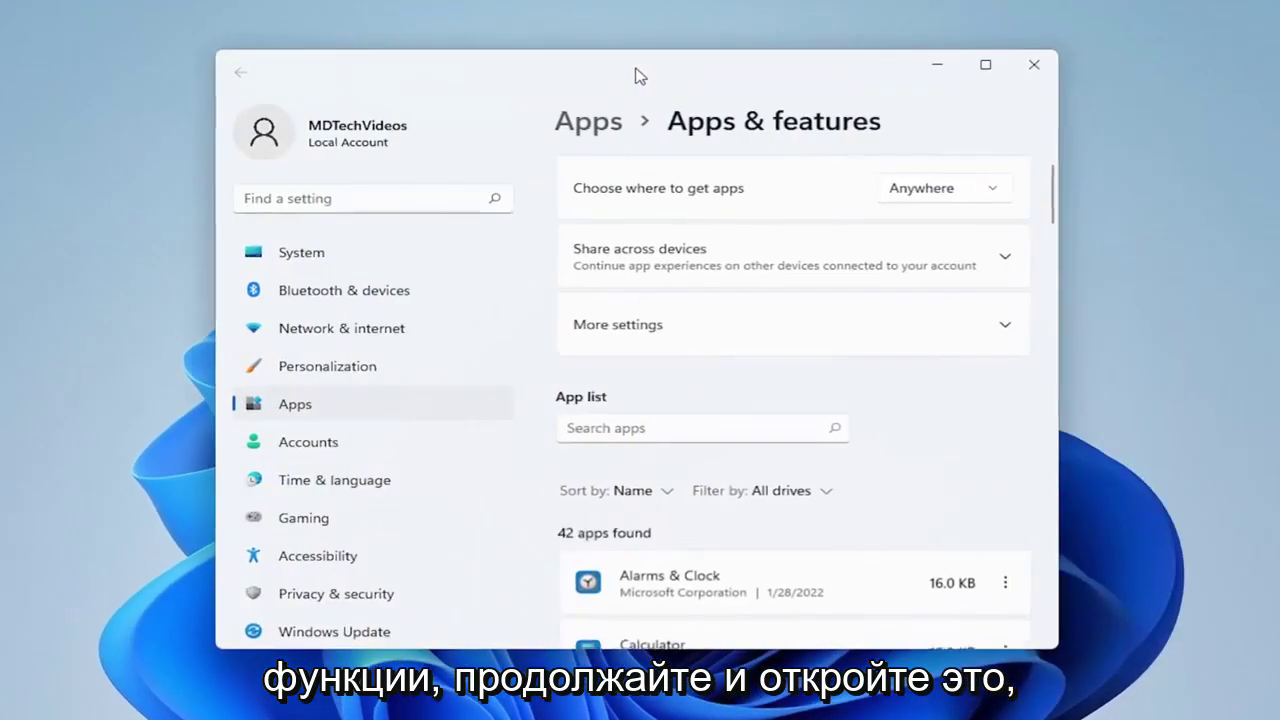
Step: Uninstall the Microsoft News app from the list of installed apps
scroll(786, 400, "down", 3)
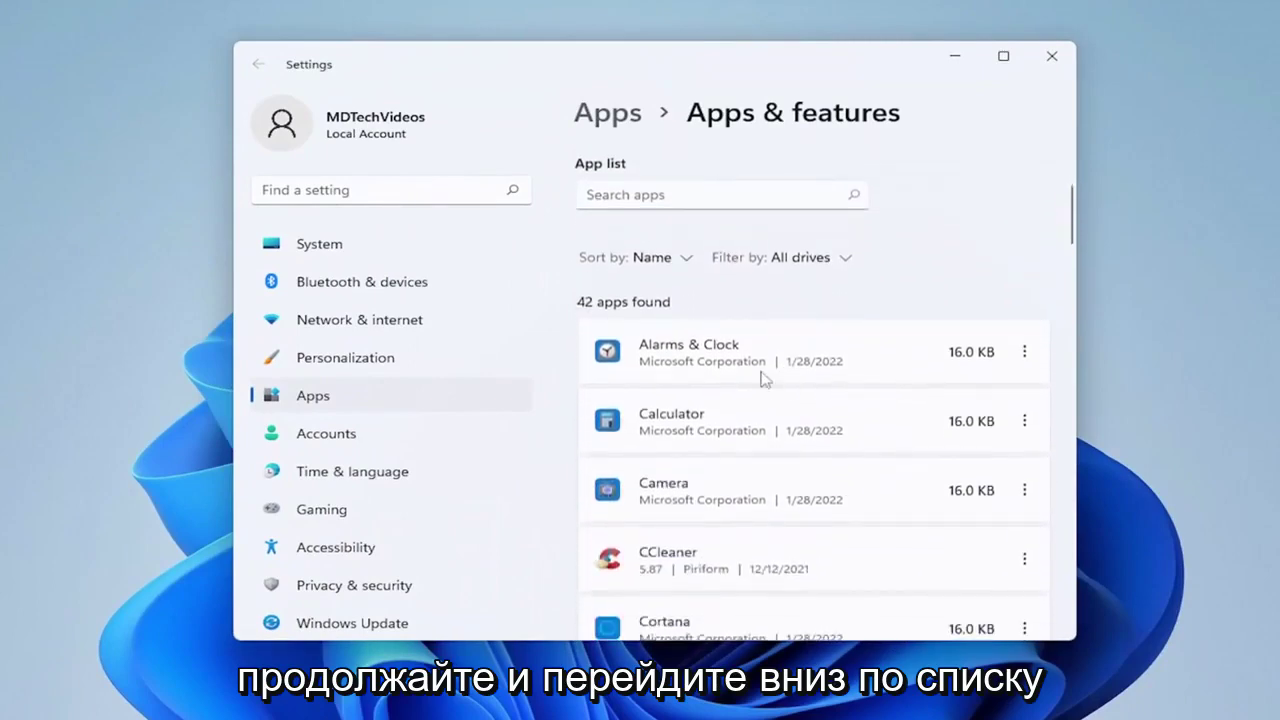
scroll(786, 345, "down", 1)
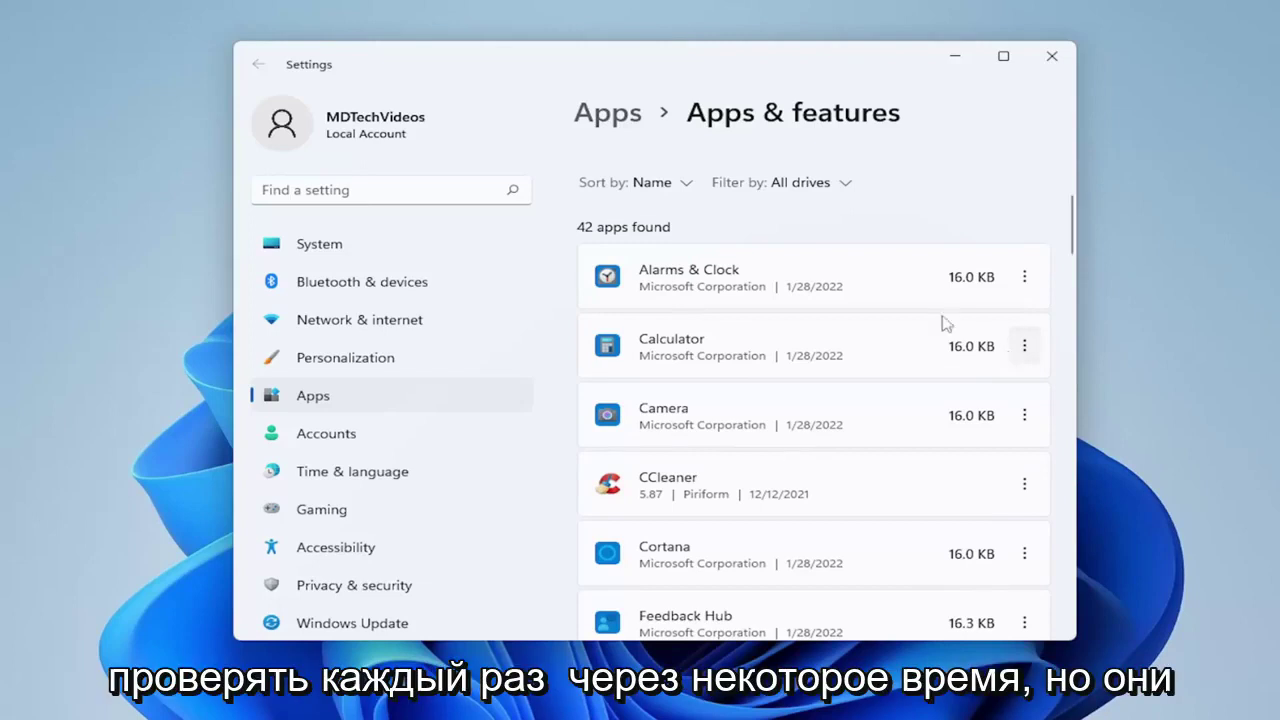
scroll(791, 363, "down", 3)
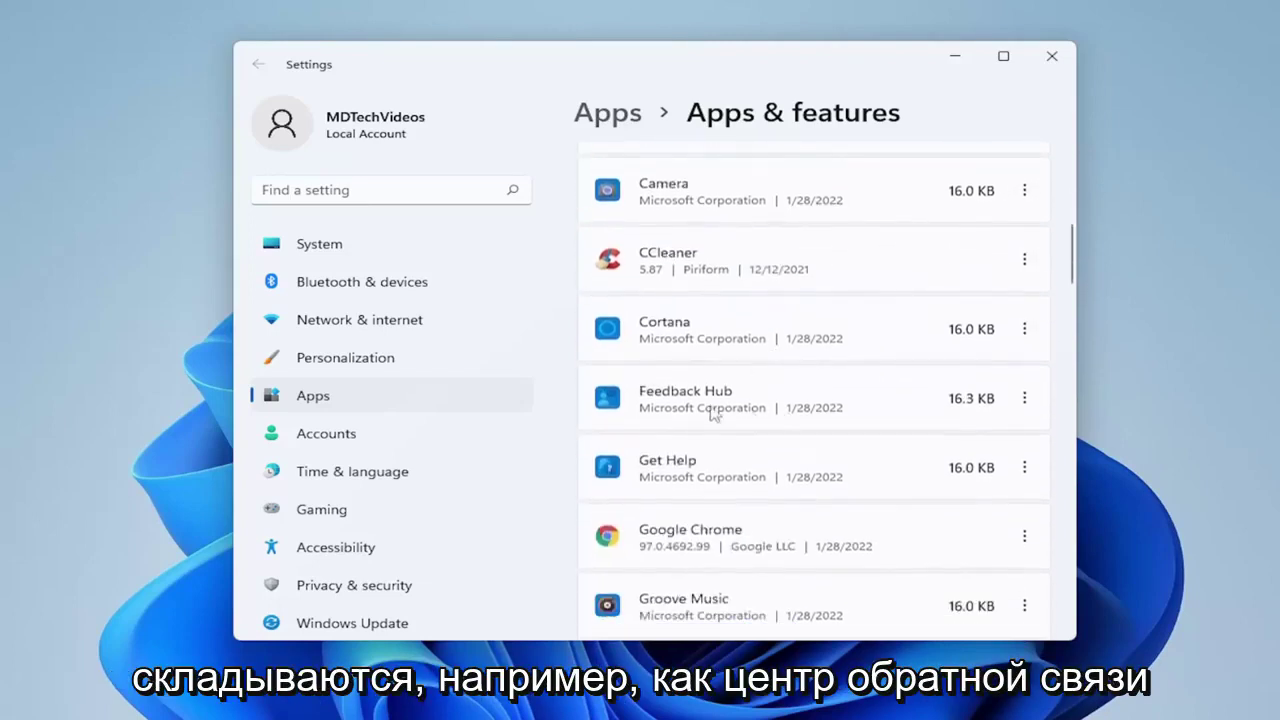
scroll(710, 415, "down", 4)
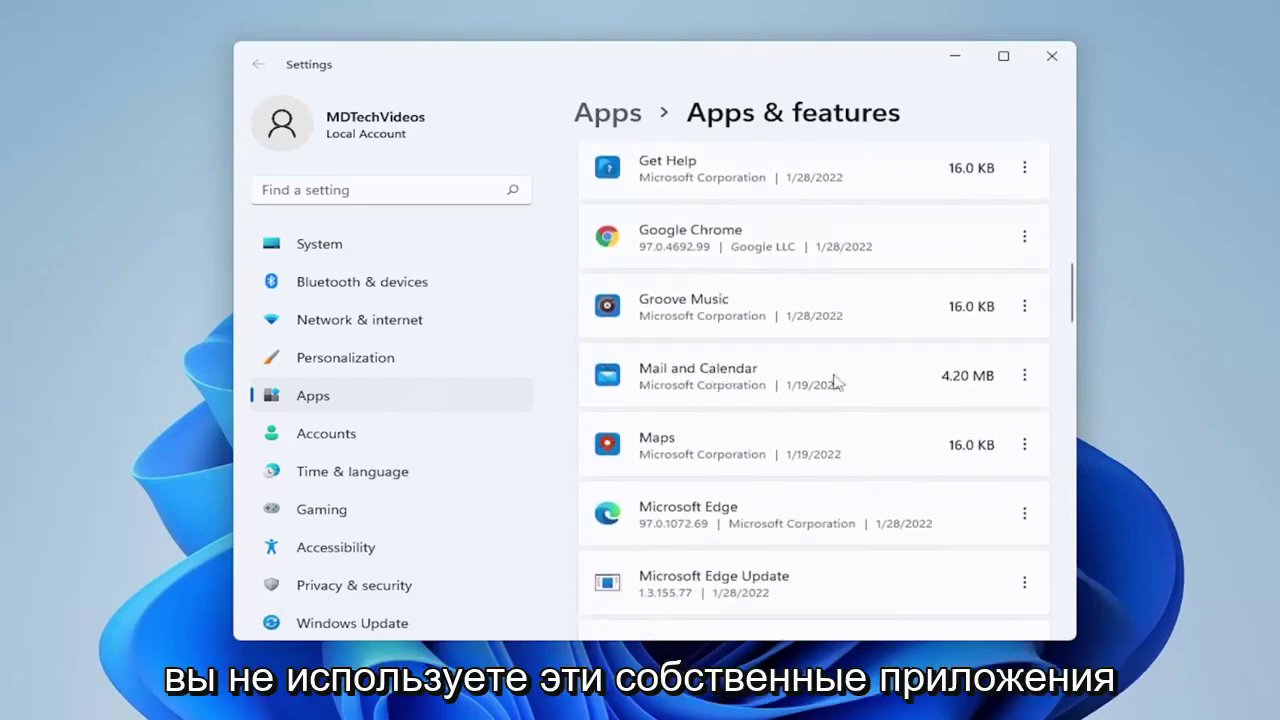
scroll(740, 514, "down", 3)
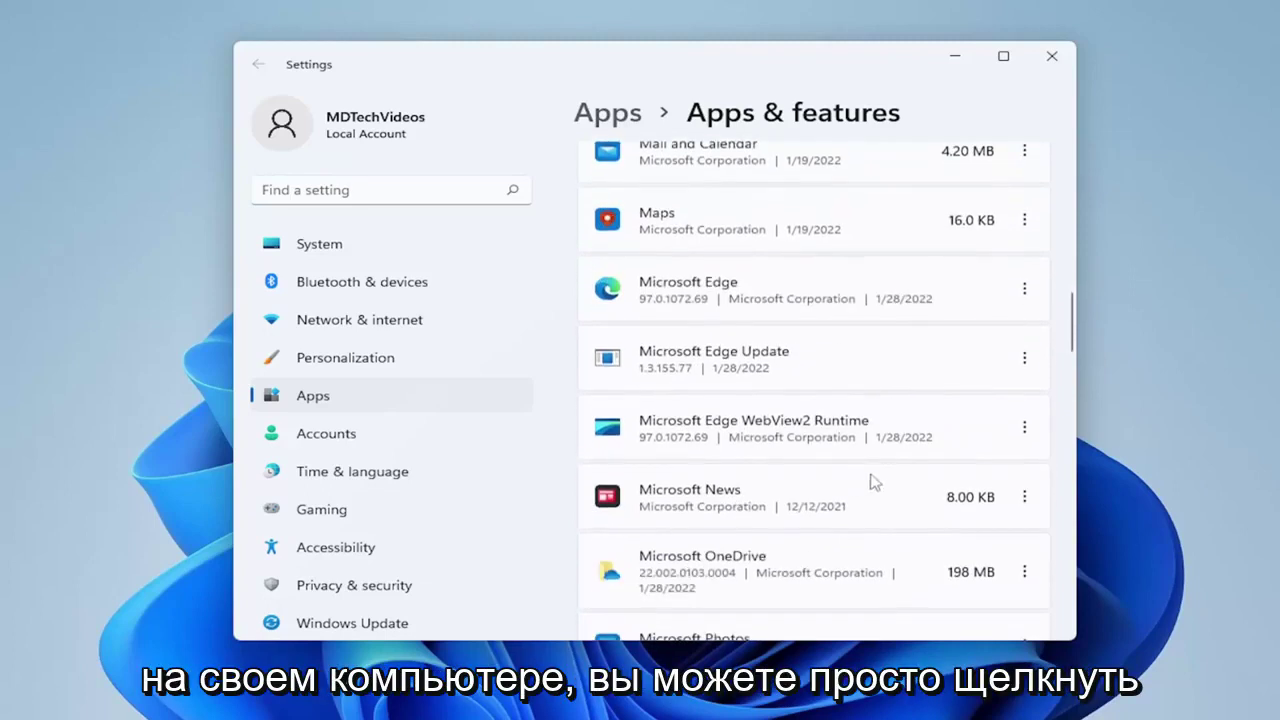
scroll(838, 478, "down", 1)
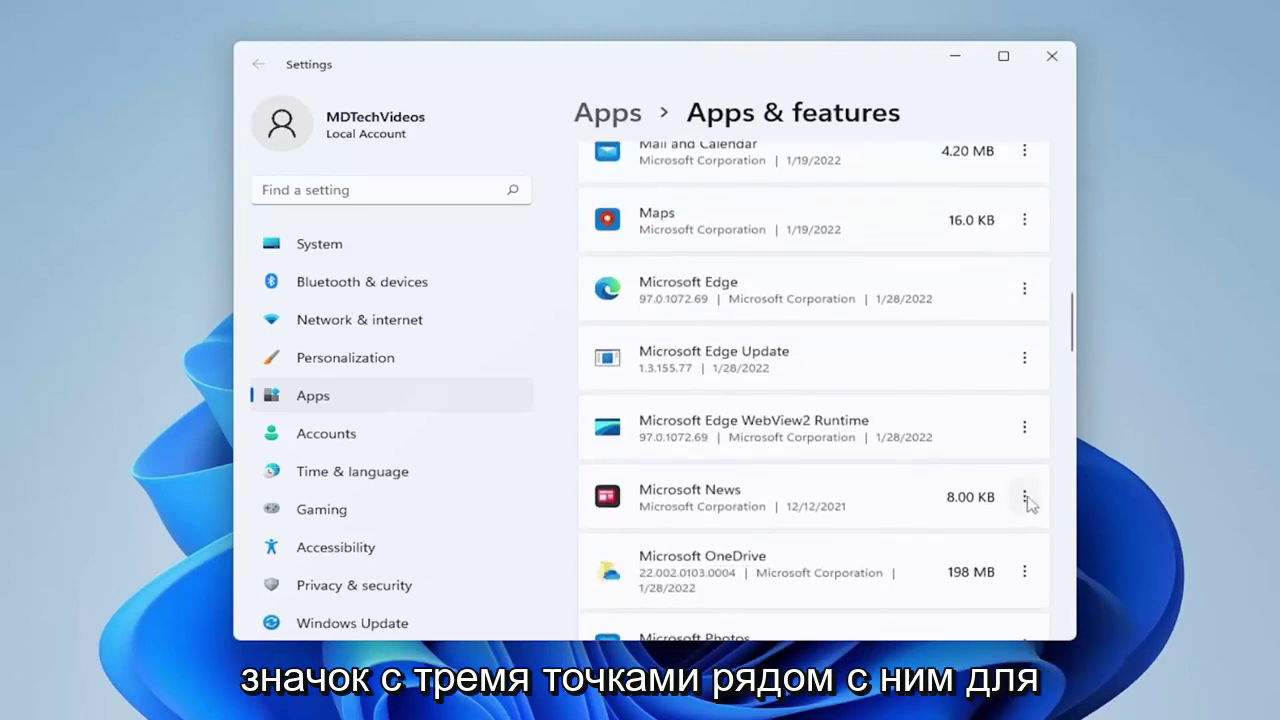
left_click(1025, 497)
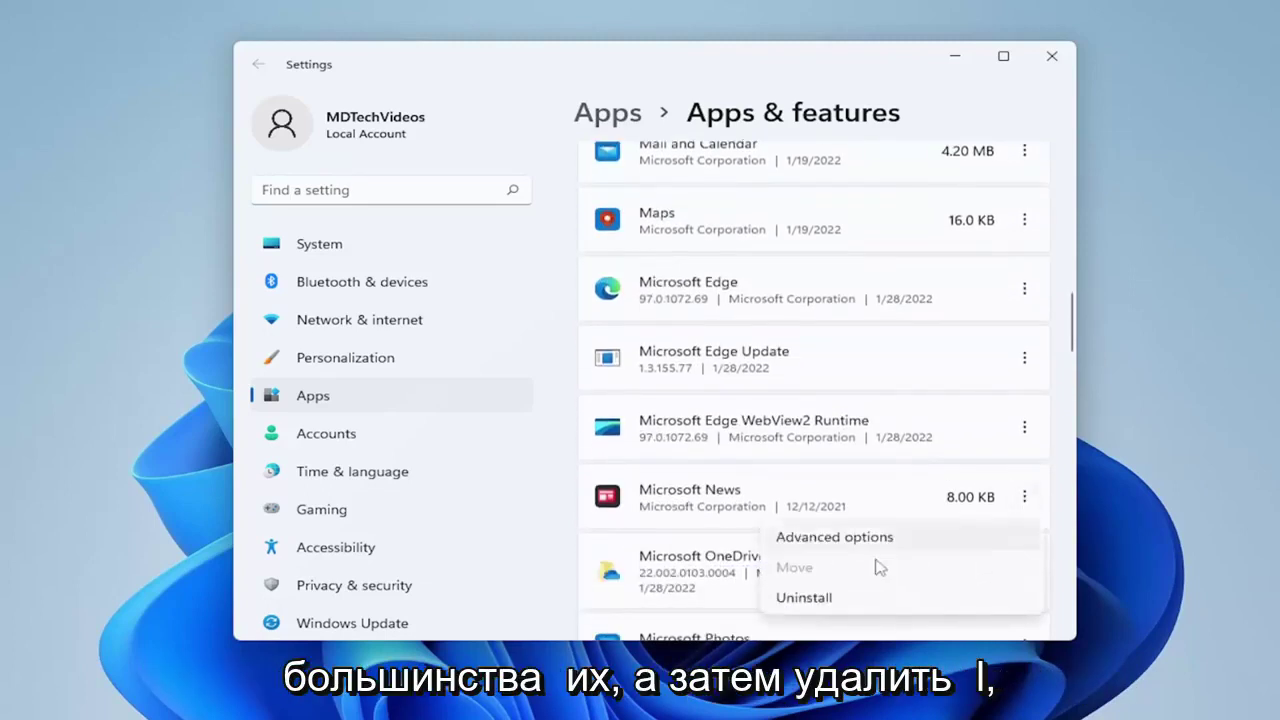
left_click(803, 600)
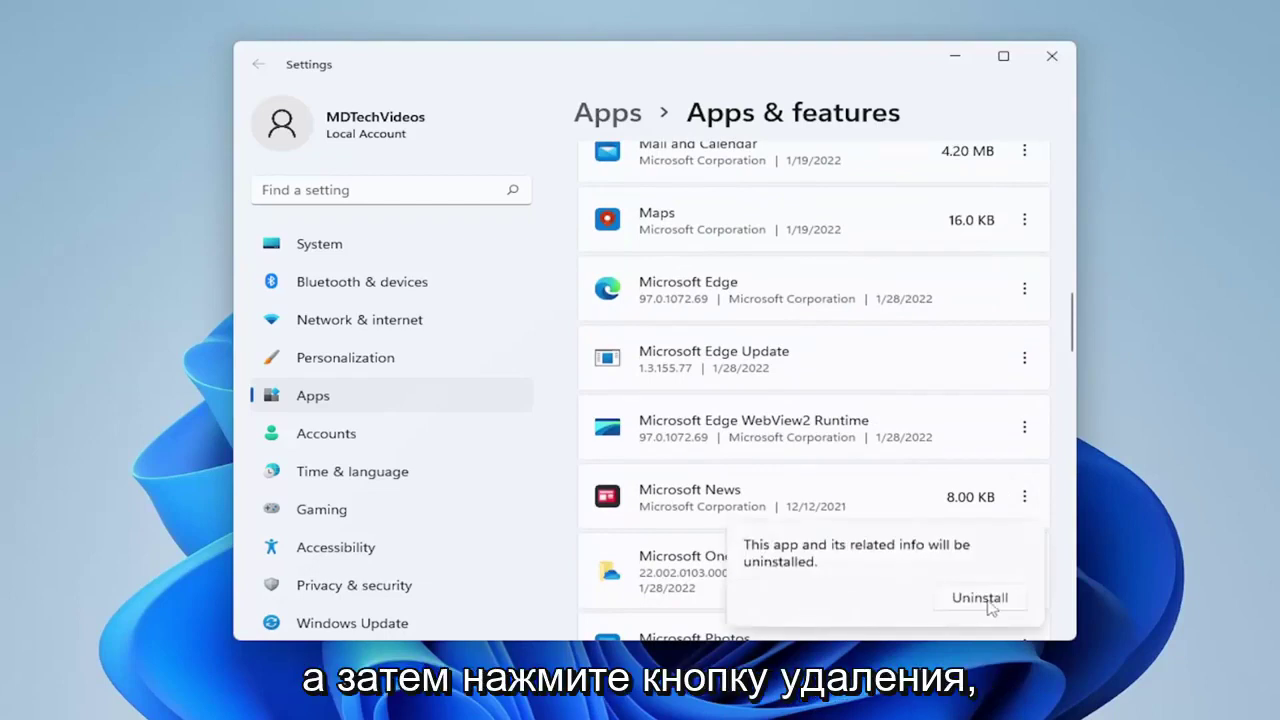
left_click(990, 602)
Step: Look through the rest of the installed apps for unused ones and close Settings
scroll(923, 450, "down", 3)
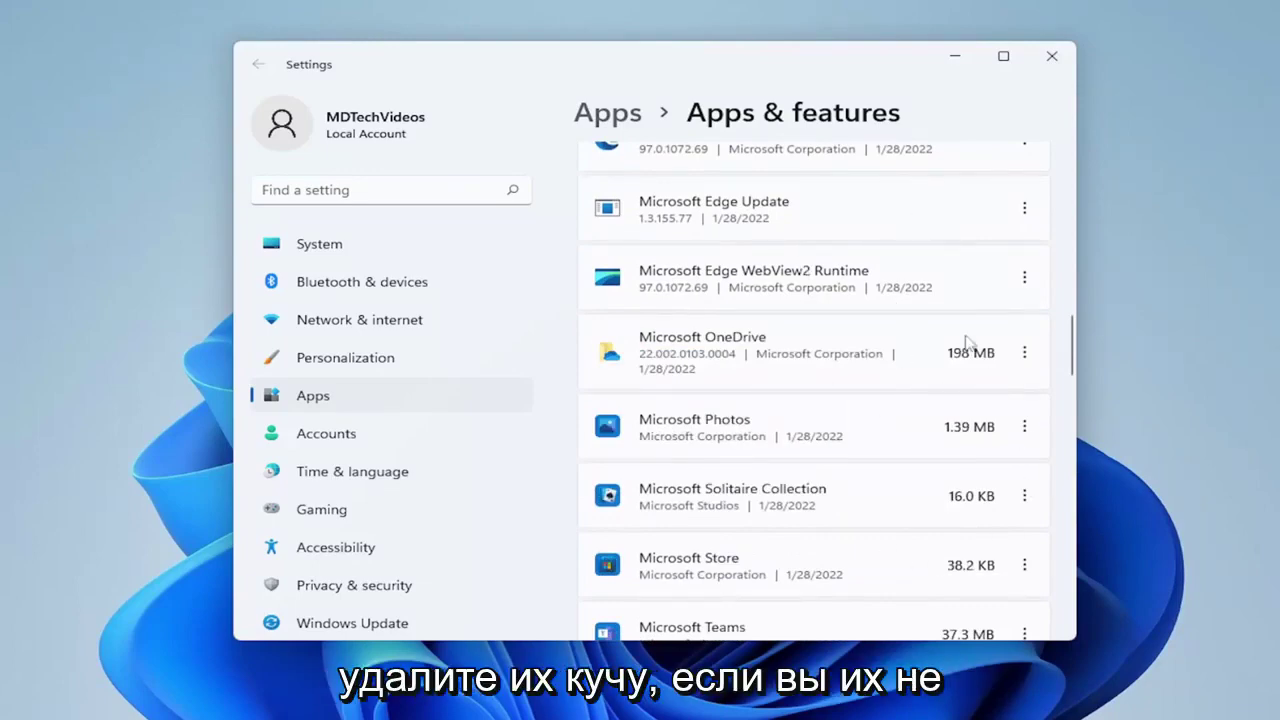
scroll(911, 551, "down", 10)
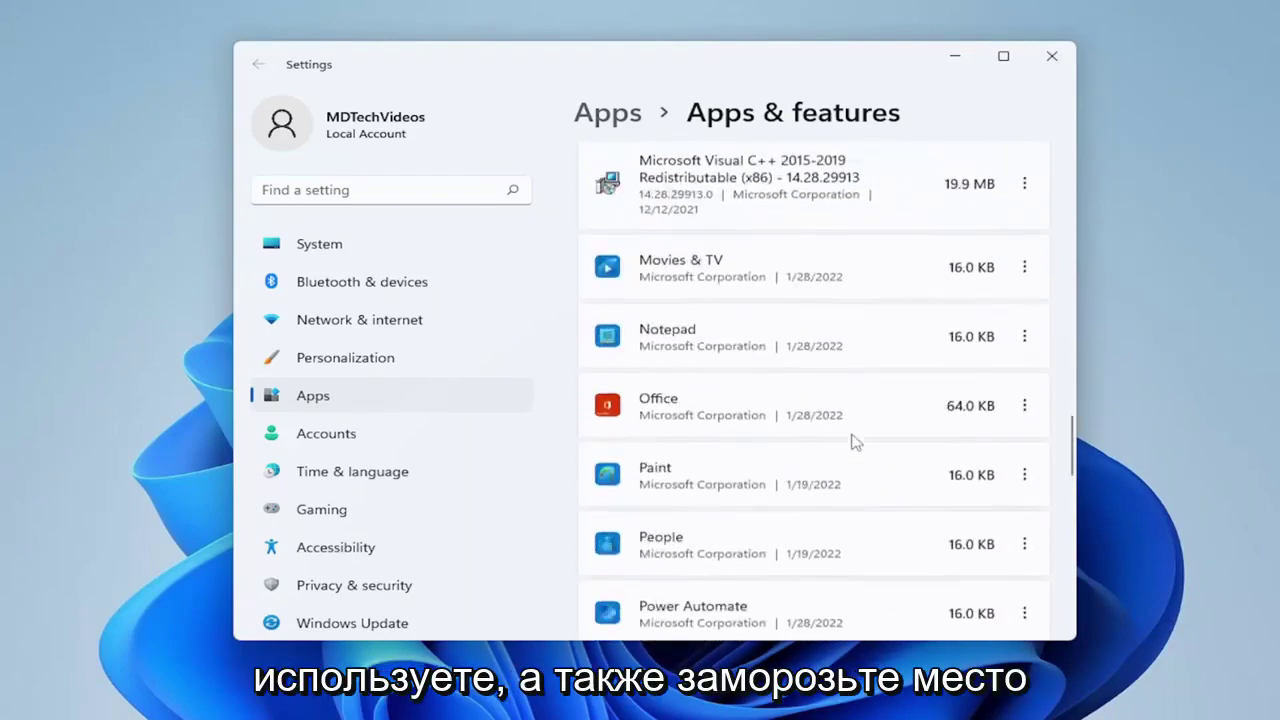
scroll(857, 480, "down", 2)
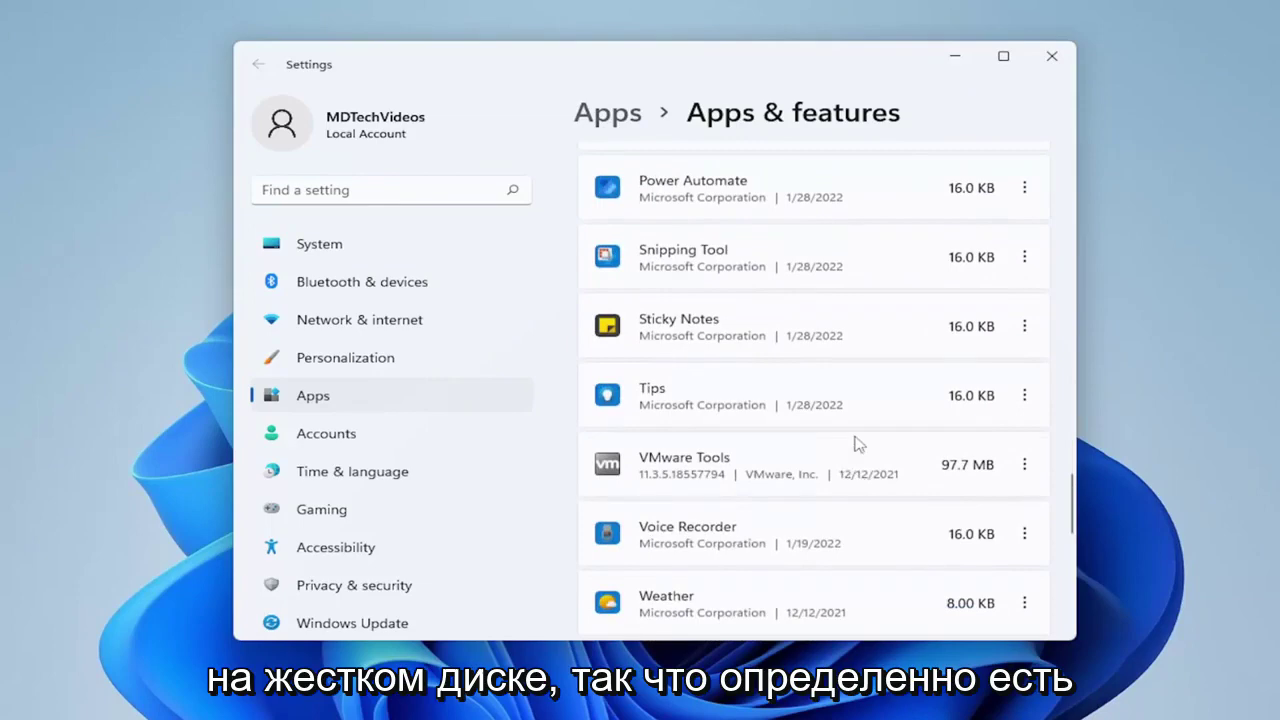
left_click(1052, 56)
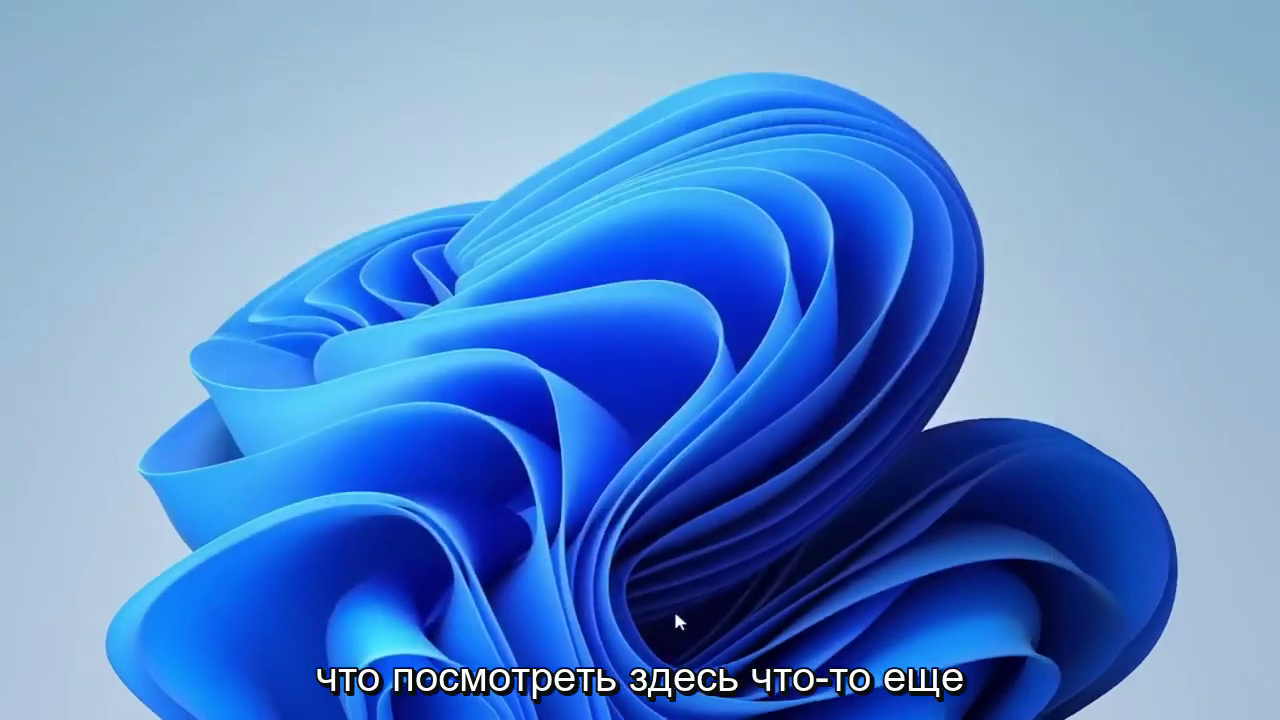
Step: Open Disk Cleanup for drive C: and extend it to clean up system files
left_click(543, 700)
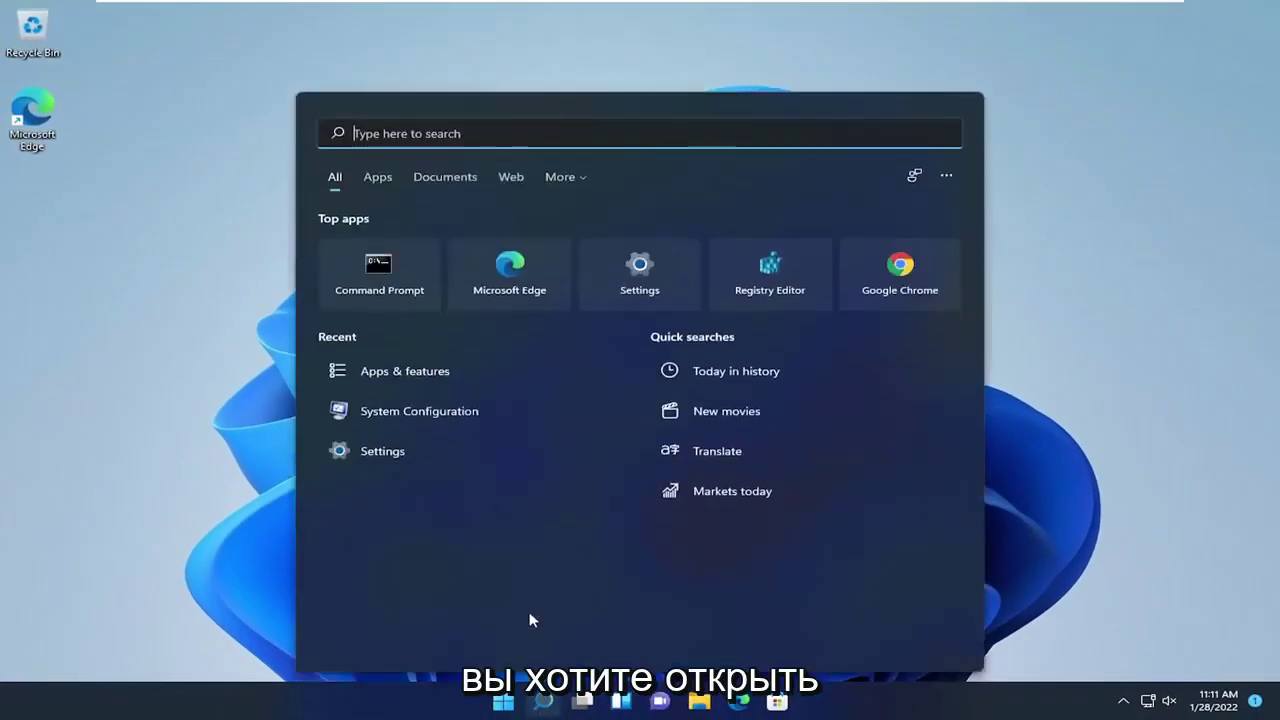
type("disk clean")
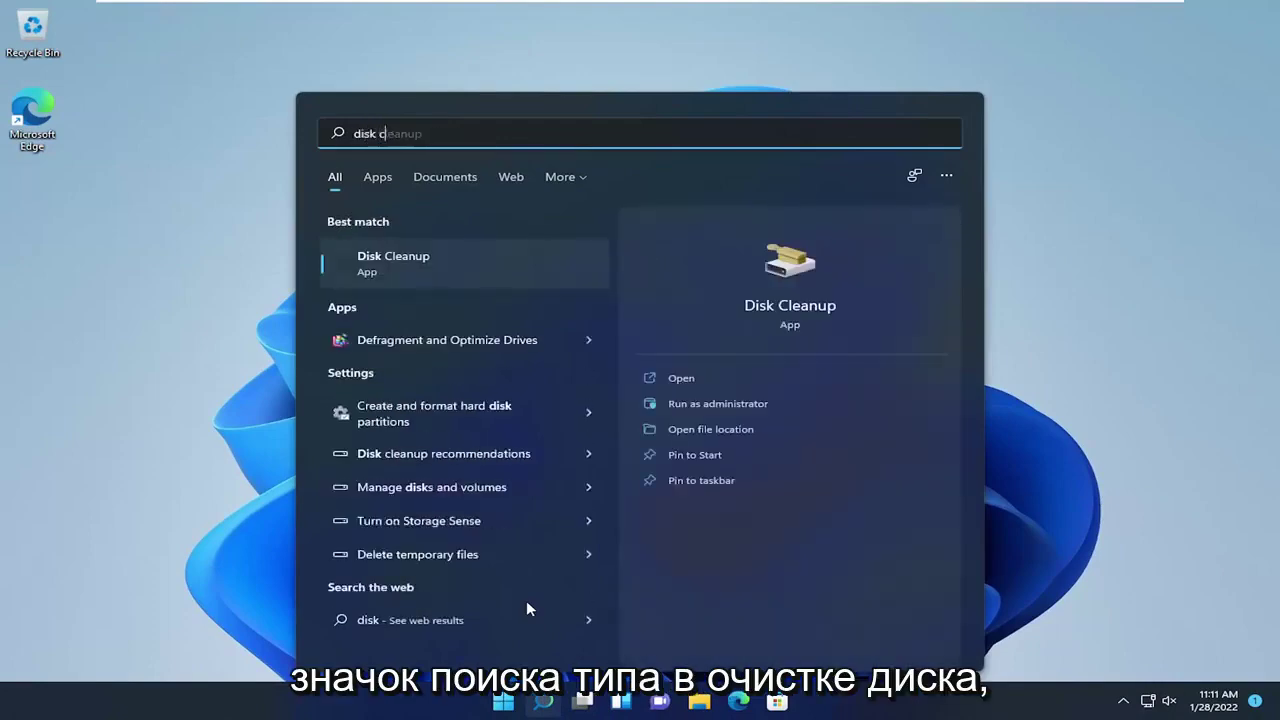
left_click(427, 271)
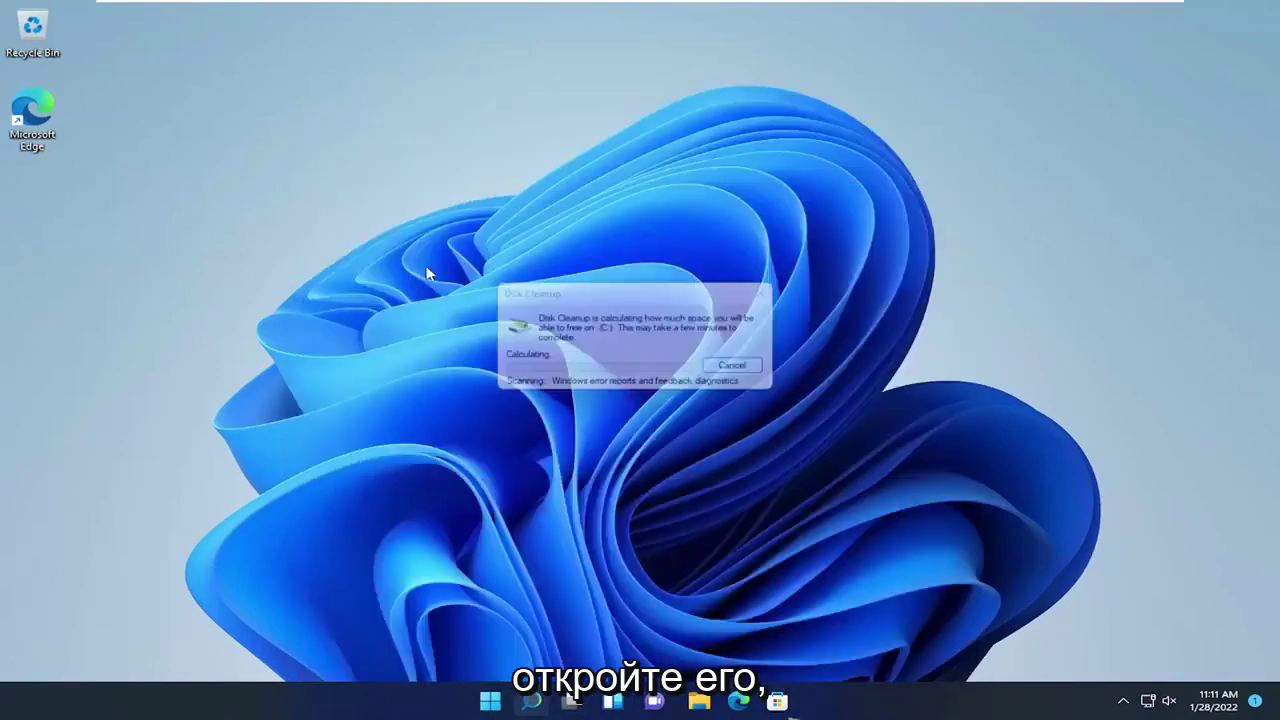
left_click_drag(208, 40, 631, 145)
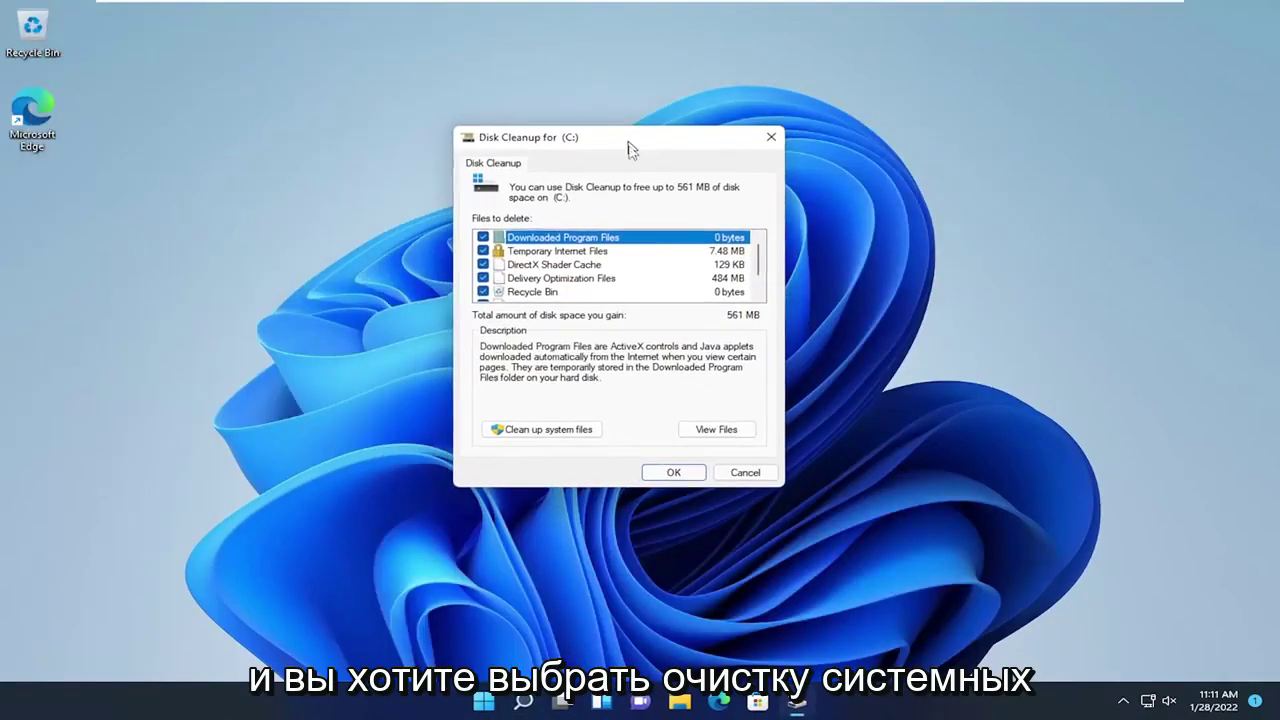
left_click(543, 437)
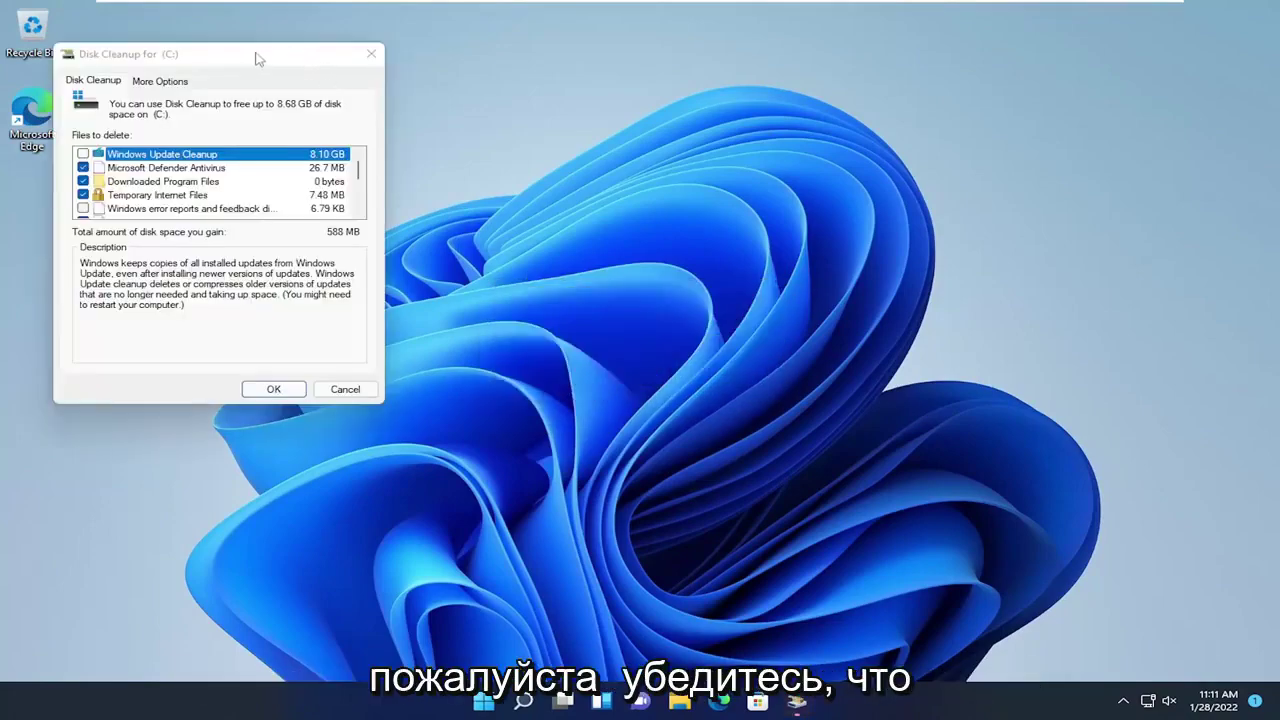
left_click_drag(257, 54, 657, 143)
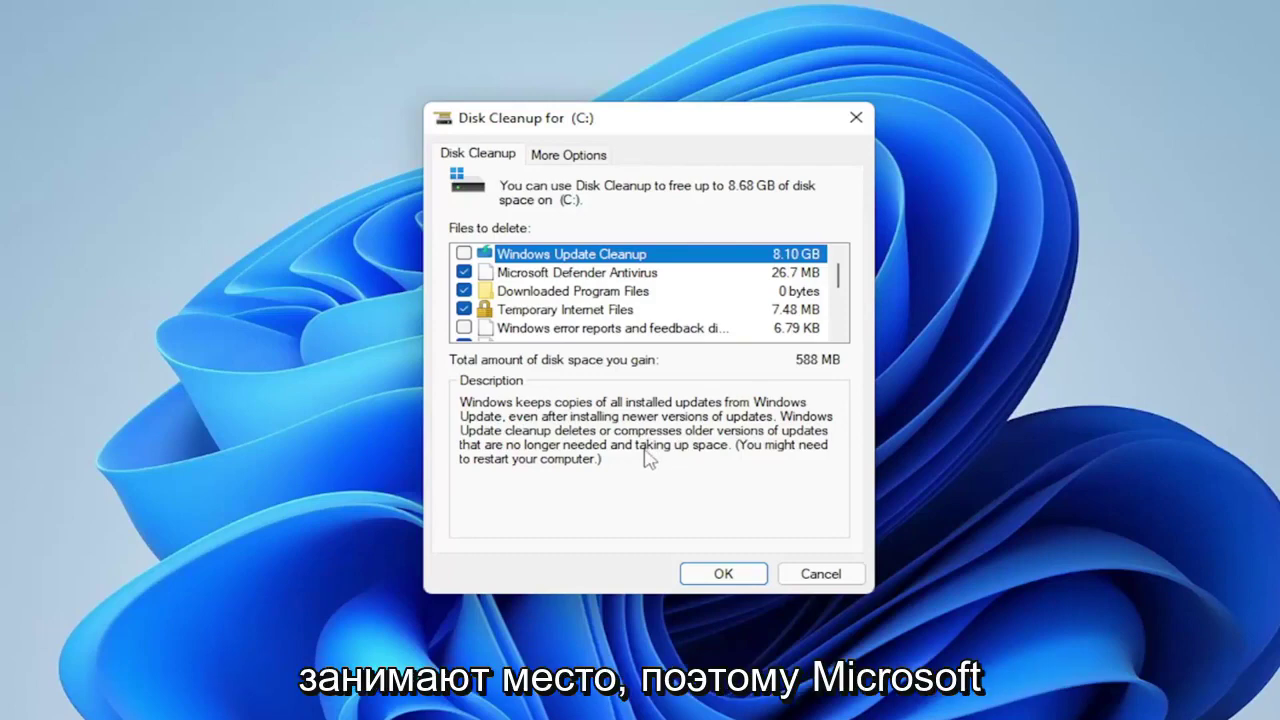
Step: Include Windows Update Cleanup in the files to delete and permanently delete all the selected files
left_click(464, 253)
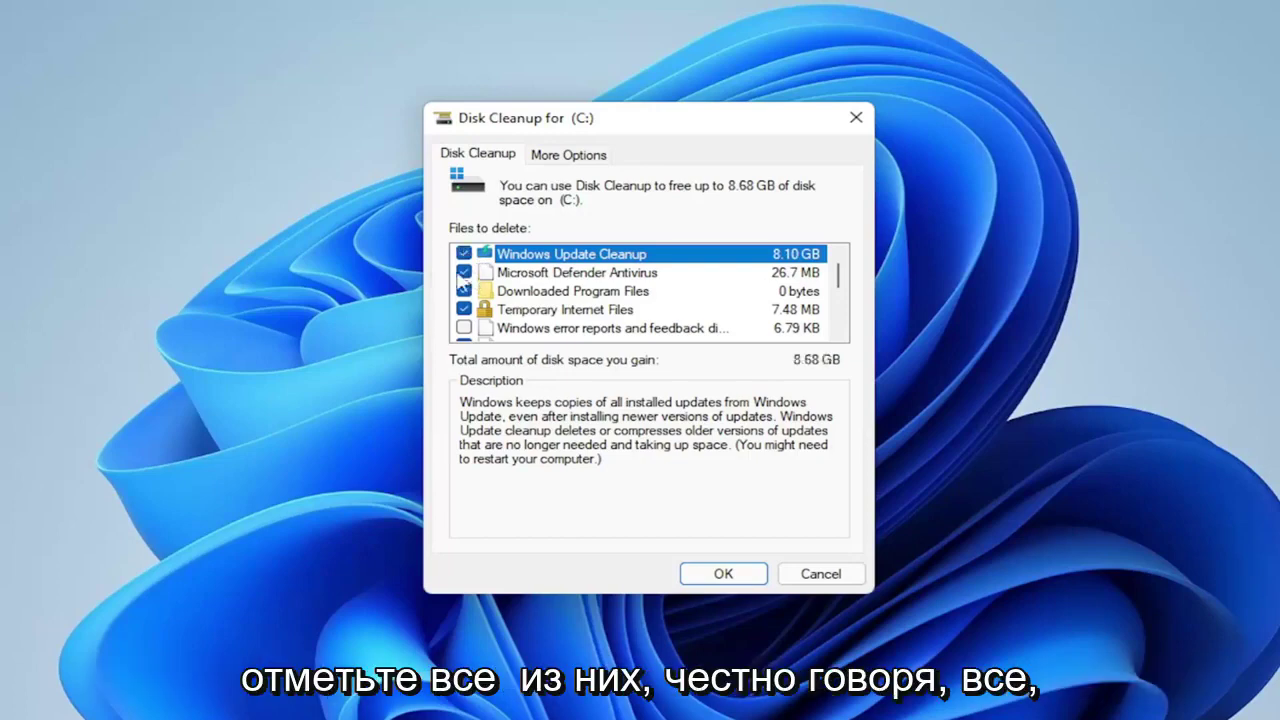
scroll(468, 300, "down", 3)
scroll(466, 305, "up", 3)
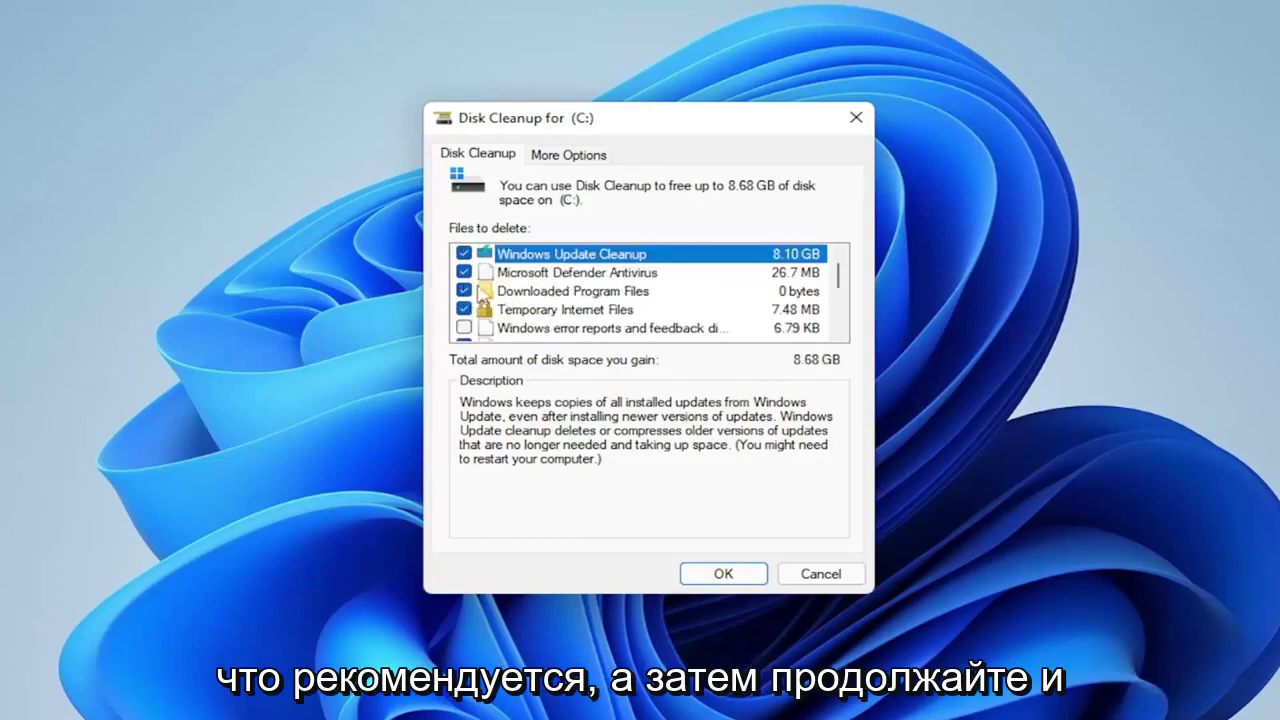
left_click(723, 573)
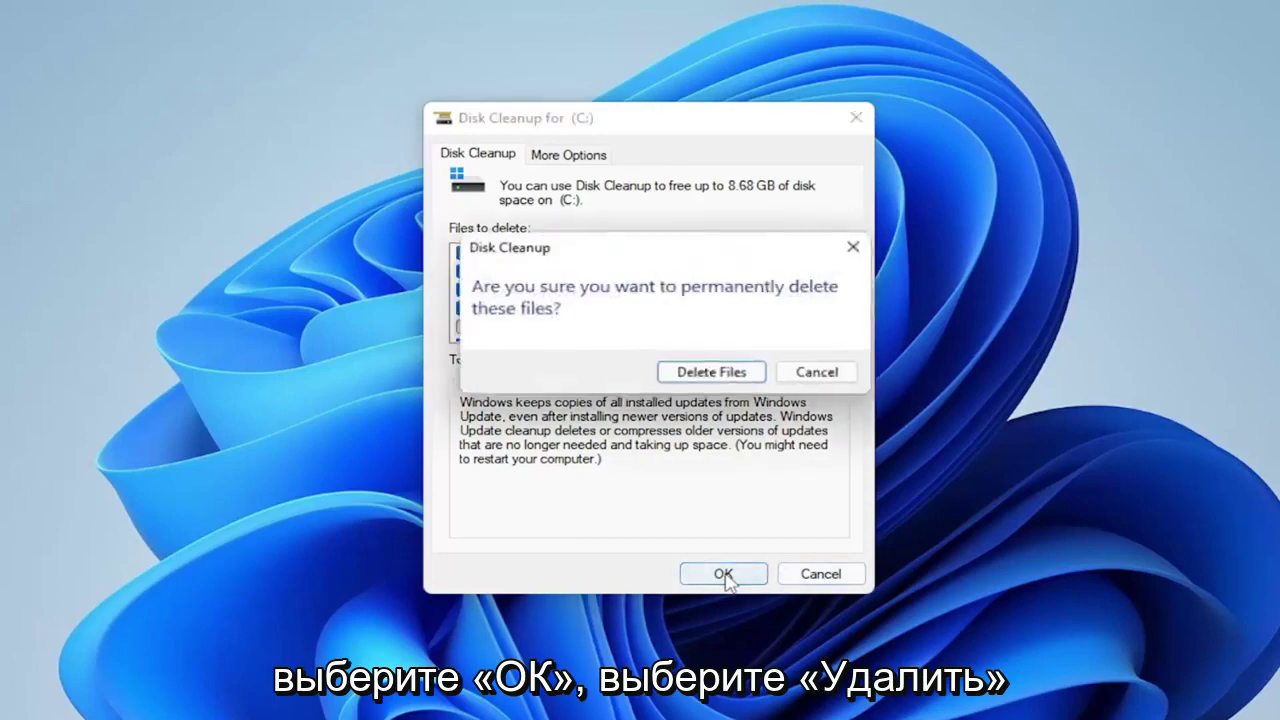
left_click(713, 375)
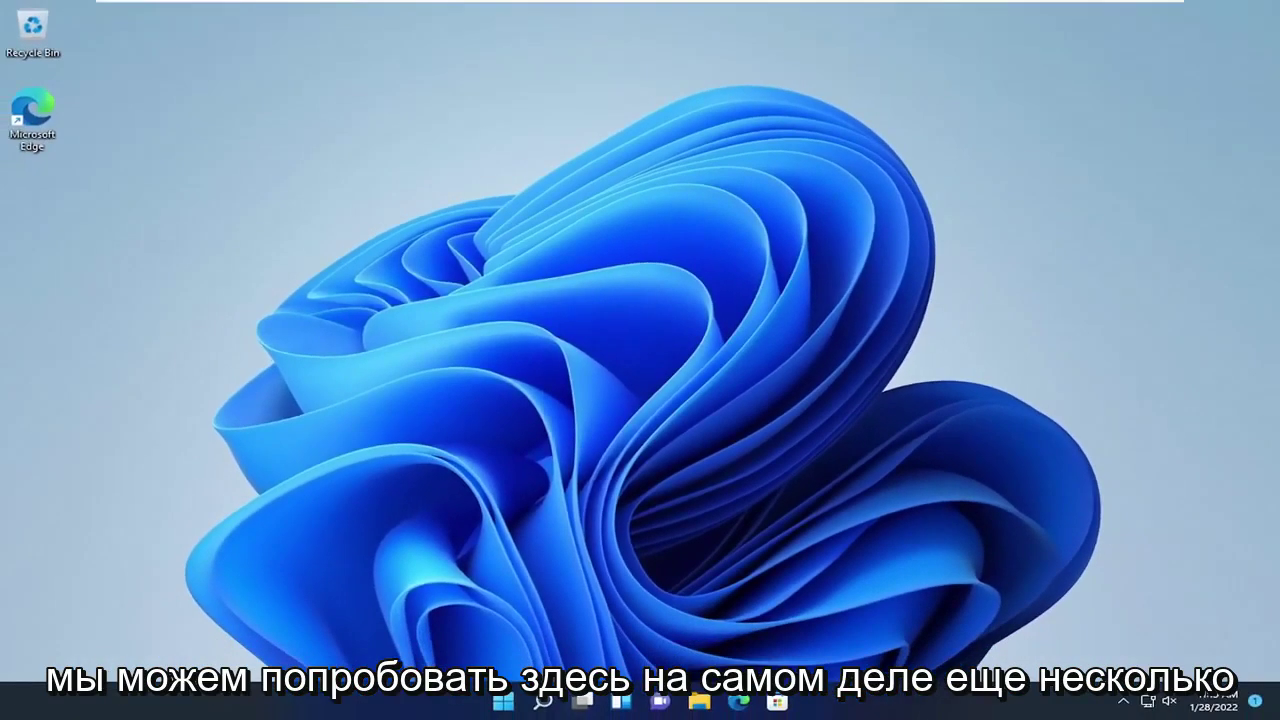
Step: Open Edit power plan from the Windows search and look at the advanced power settings of the Balanced plan
left_click(540, 701)
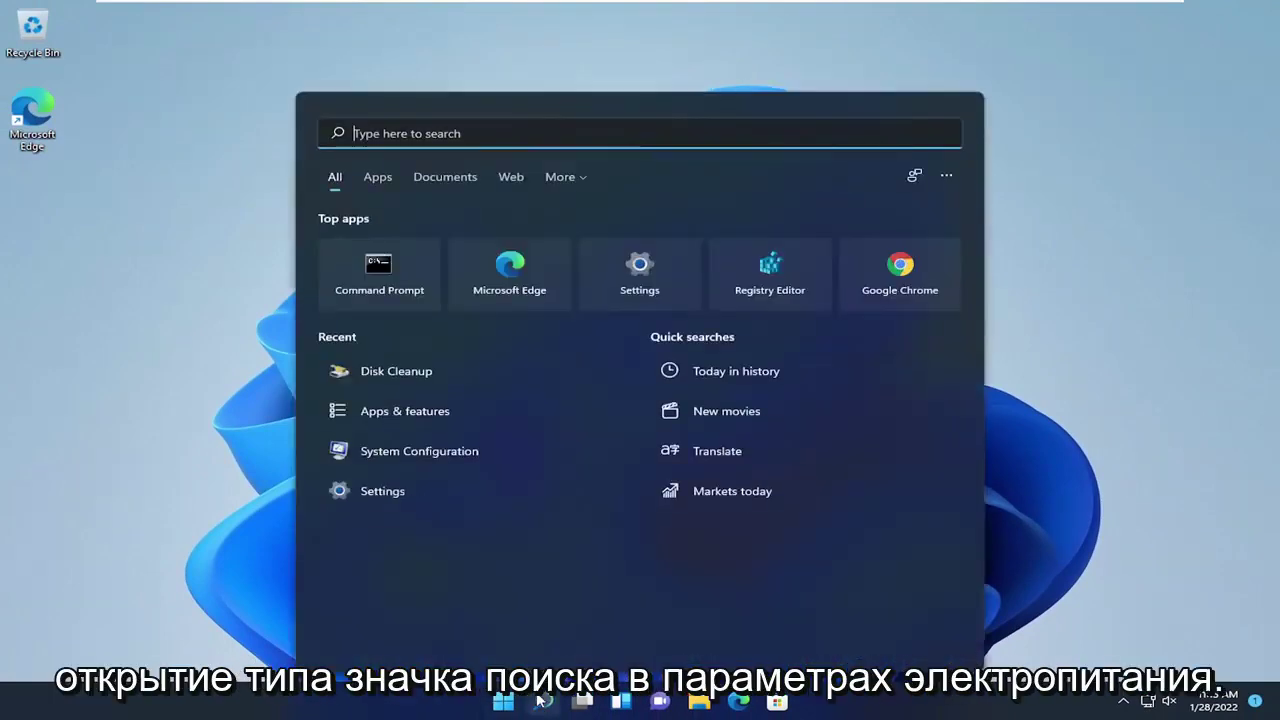
type("power op")
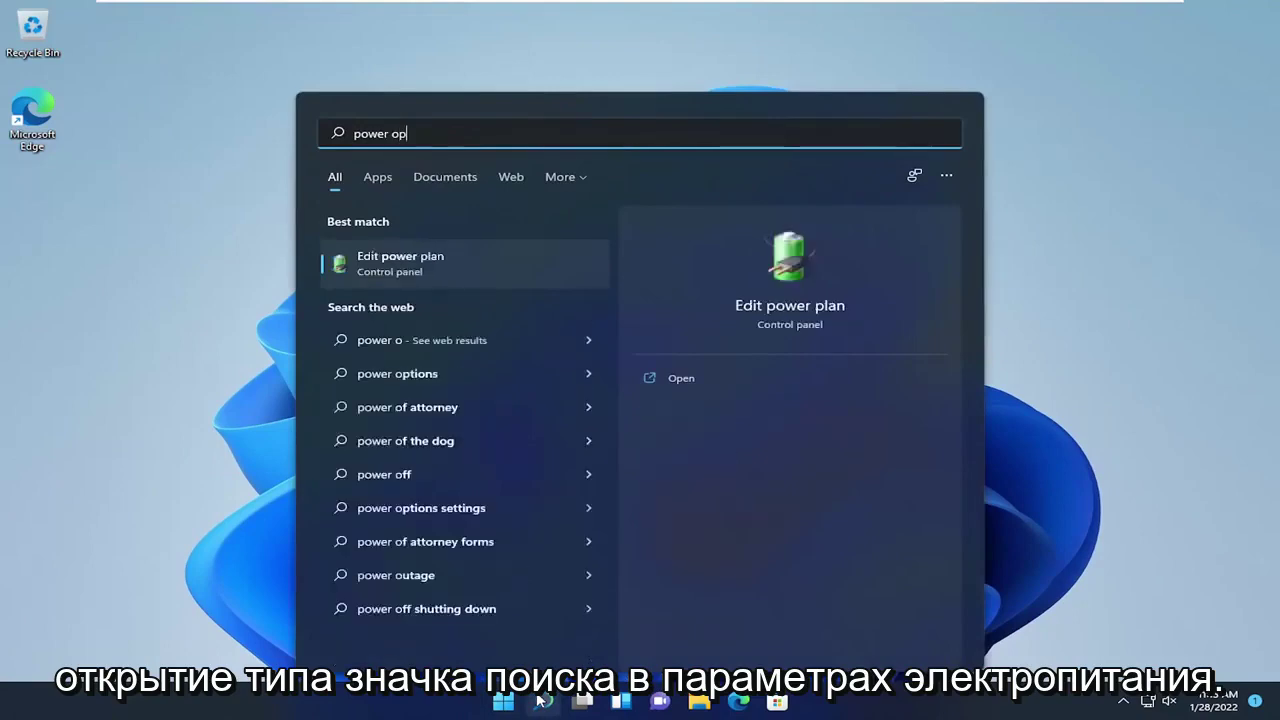
type("tions")
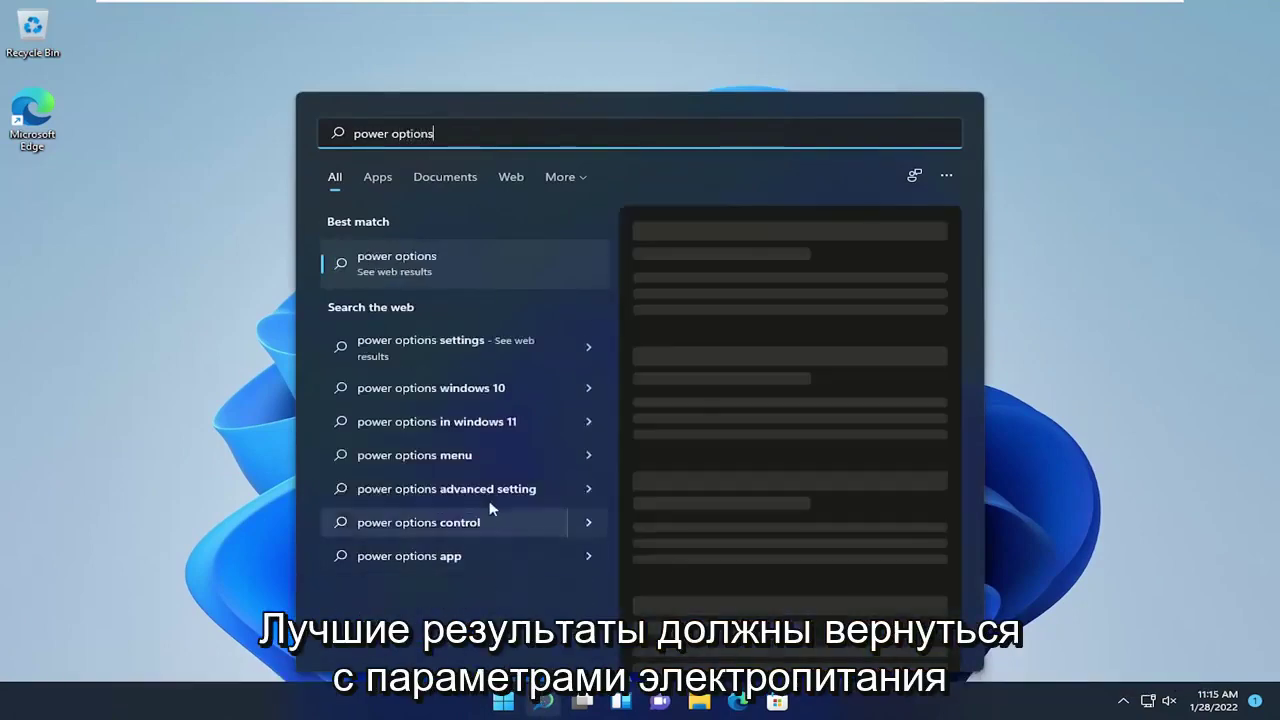
key("BackSpace")
key("BackSpace")
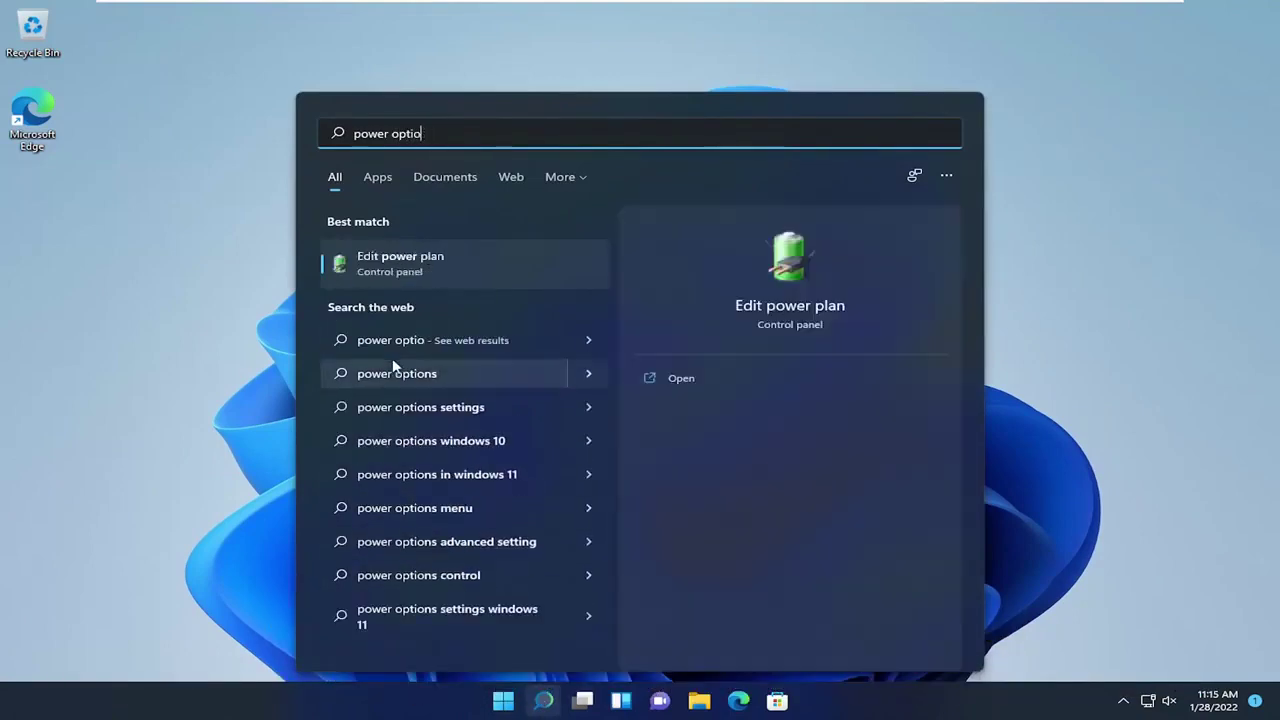
left_click(383, 272)
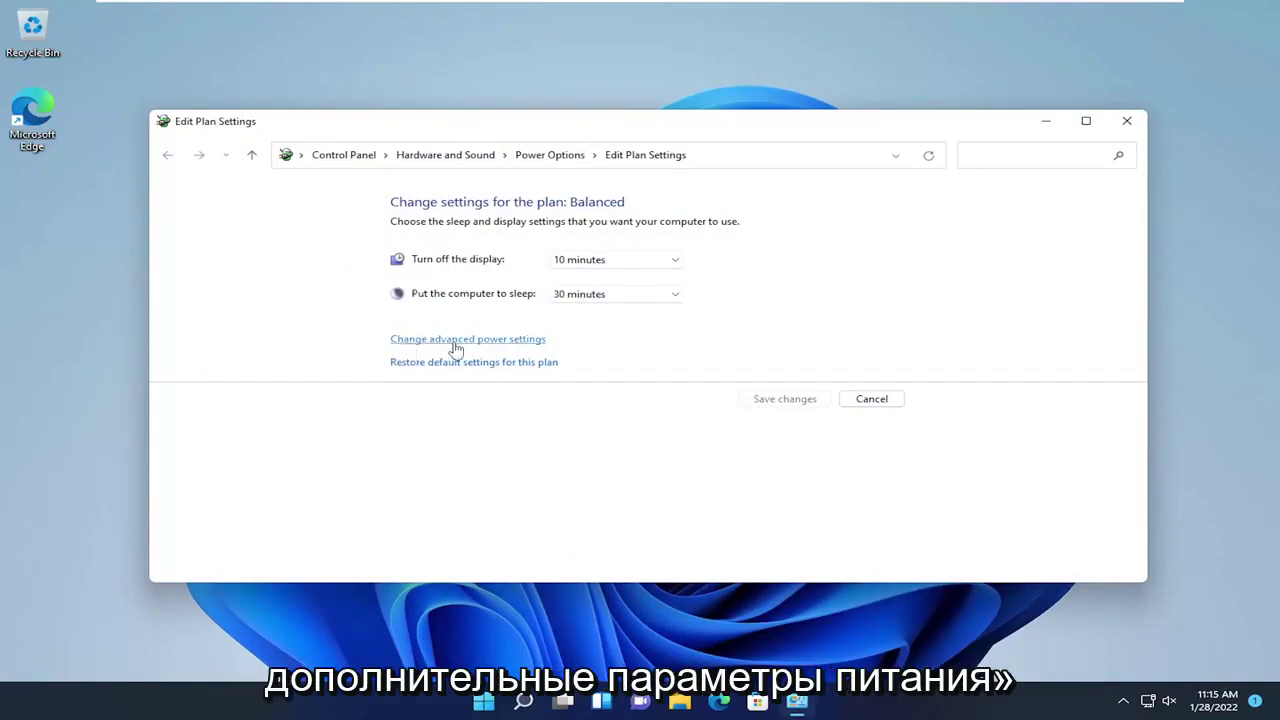
left_click(452, 341)
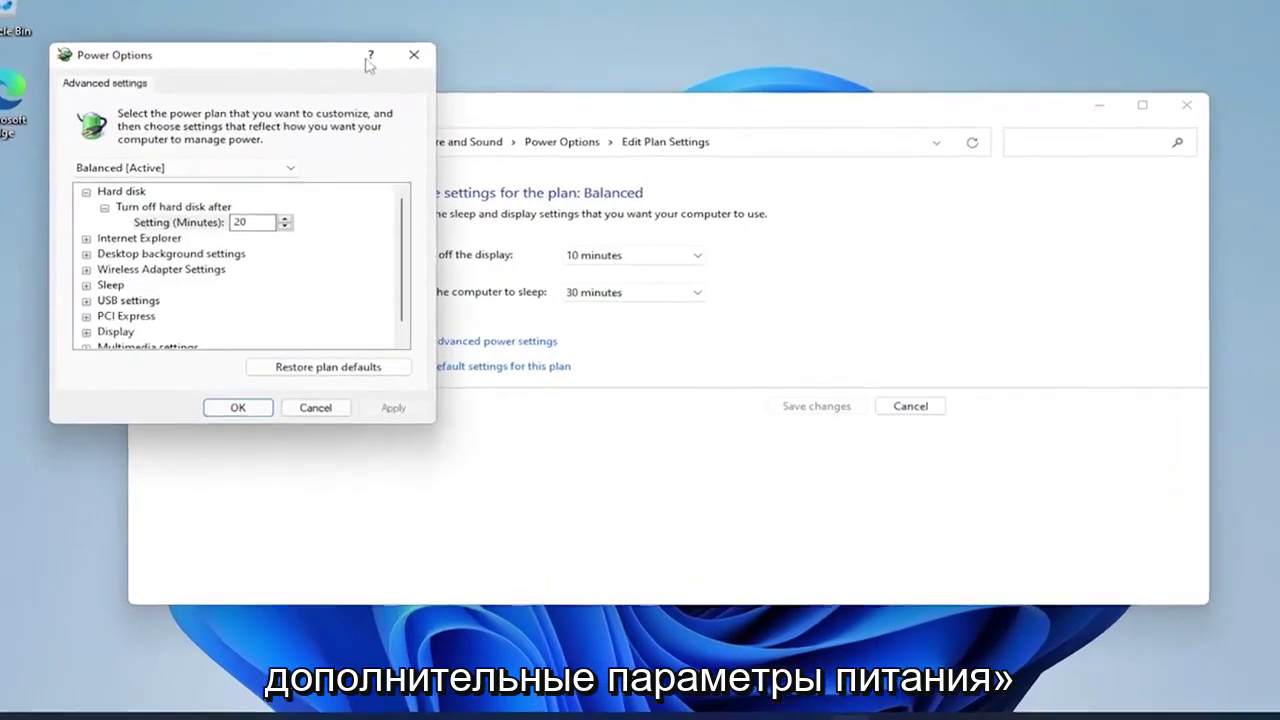
left_click(413, 74)
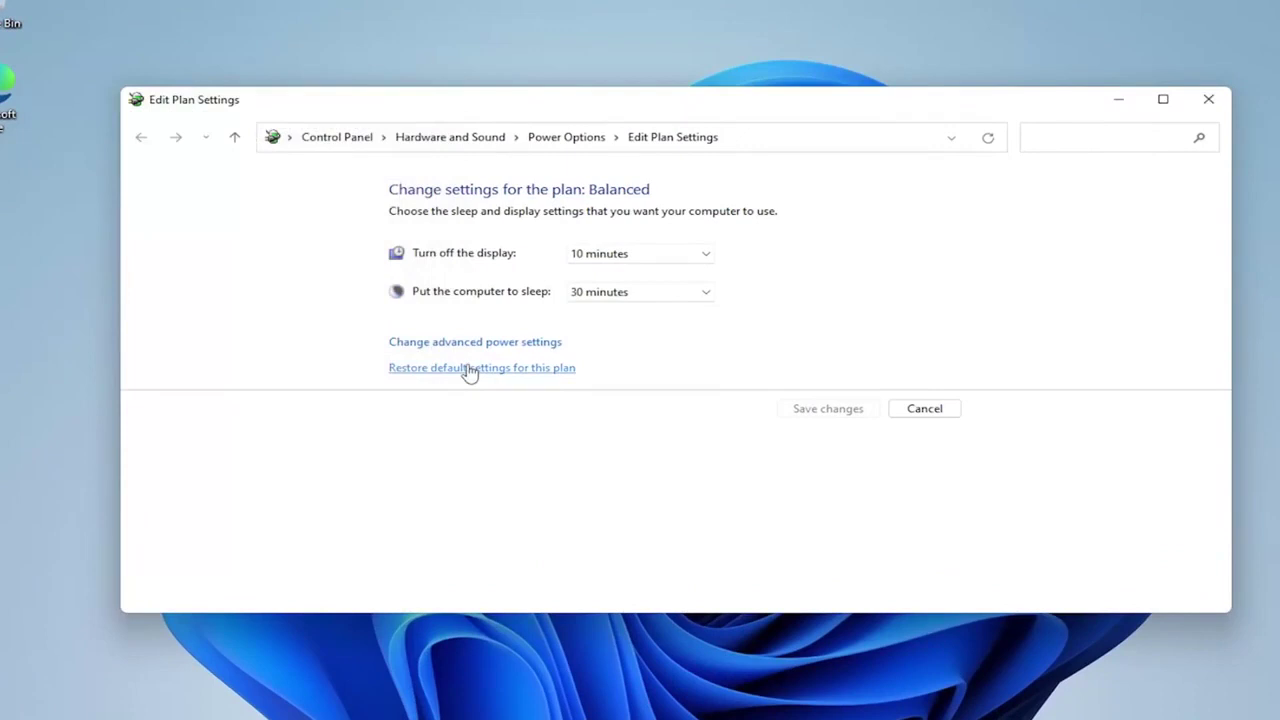
Step: Switch the computer to the High performance plan from the additional plans in Power Options and close the window
left_click(586, 140)
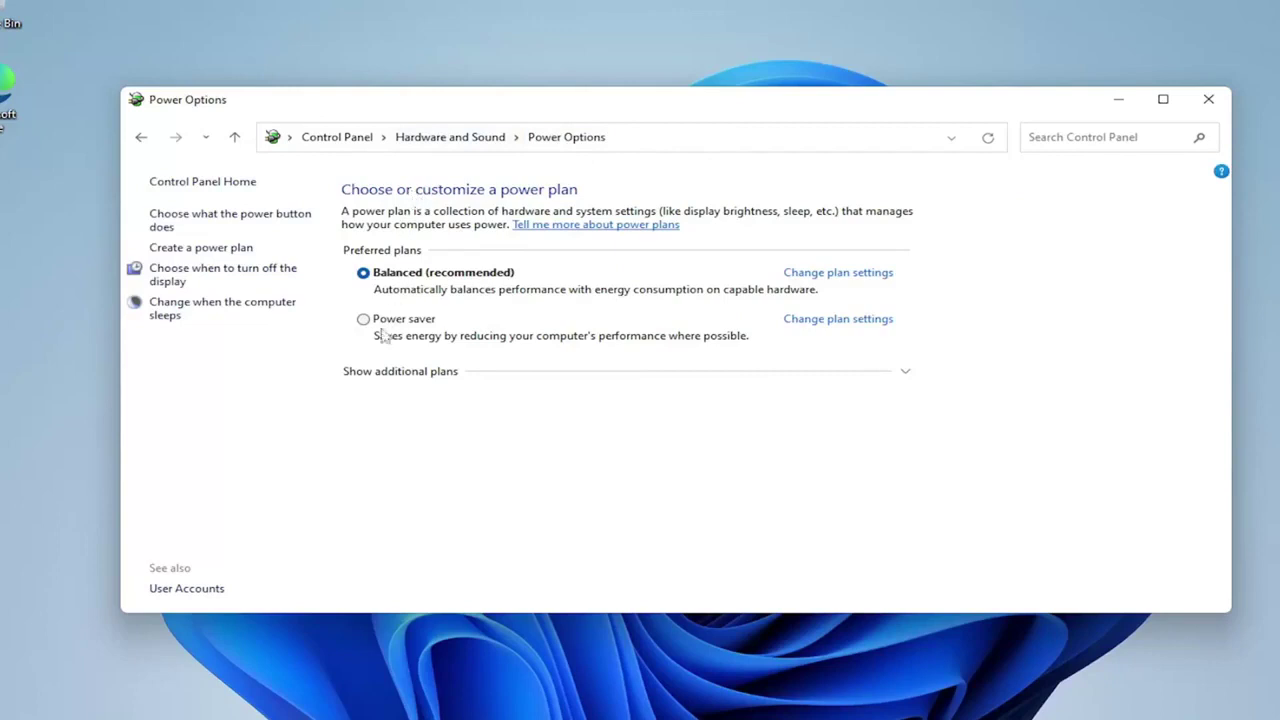
left_click(397, 377)
left_click(363, 397)
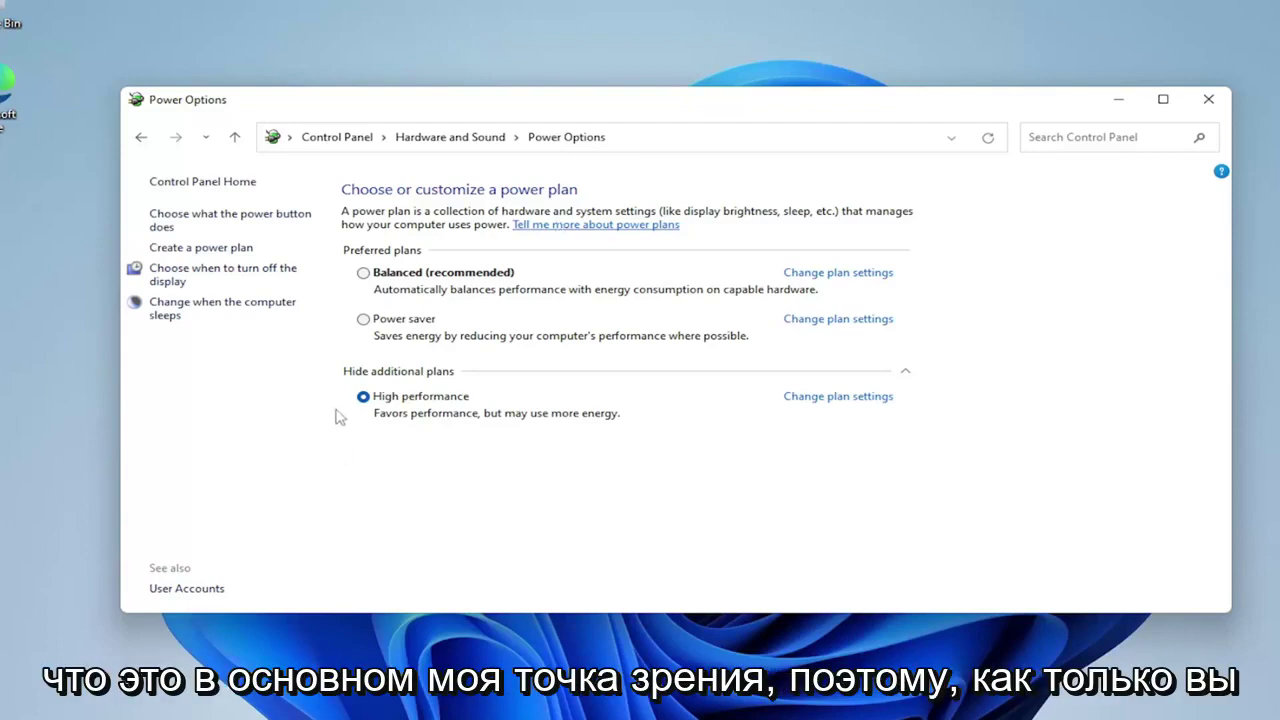
left_click(1208, 99)
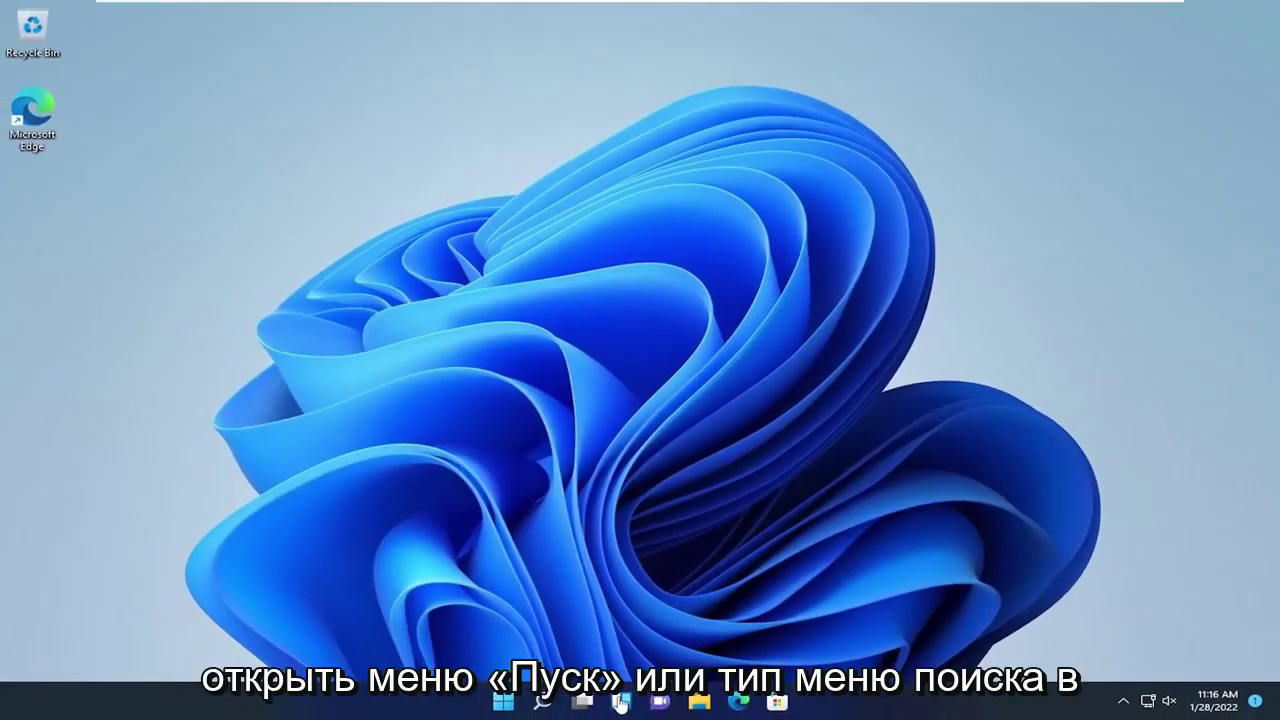
Step: Open the settings for the appearance and performance of Windows and apply the Adjust for best performance visual effects
left_click(546, 703)
type("performance")
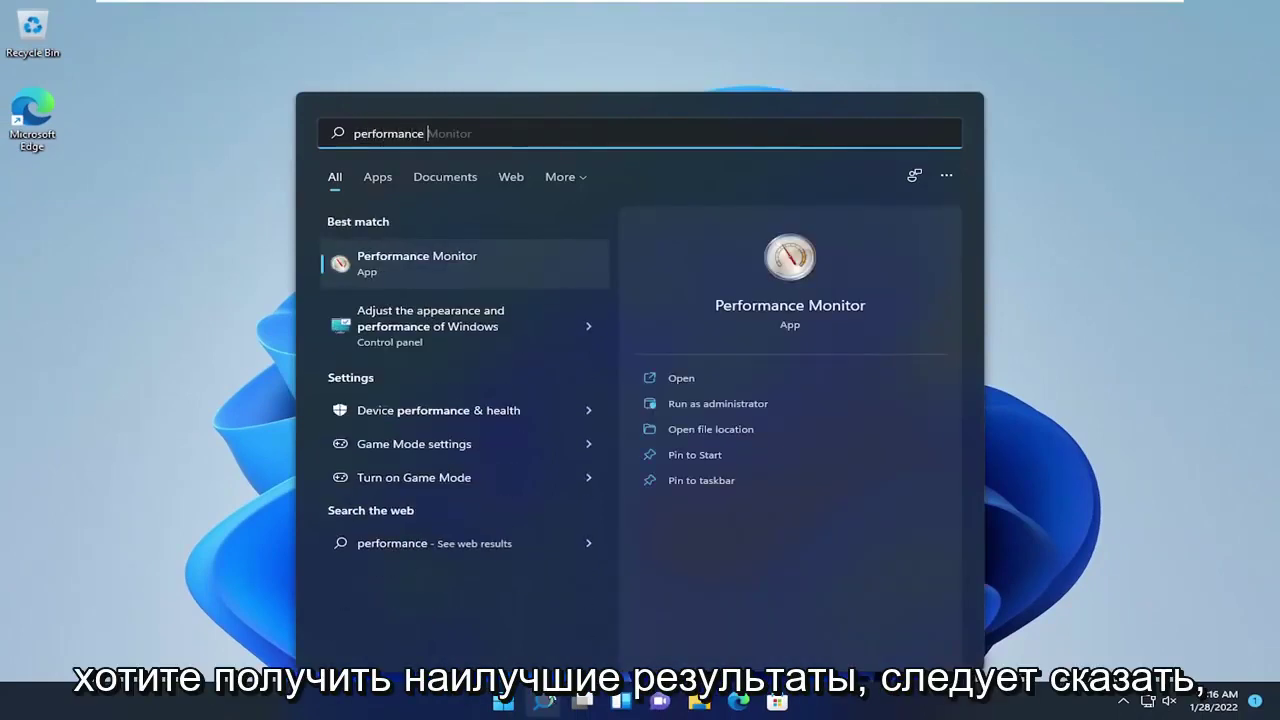
left_click(424, 330)
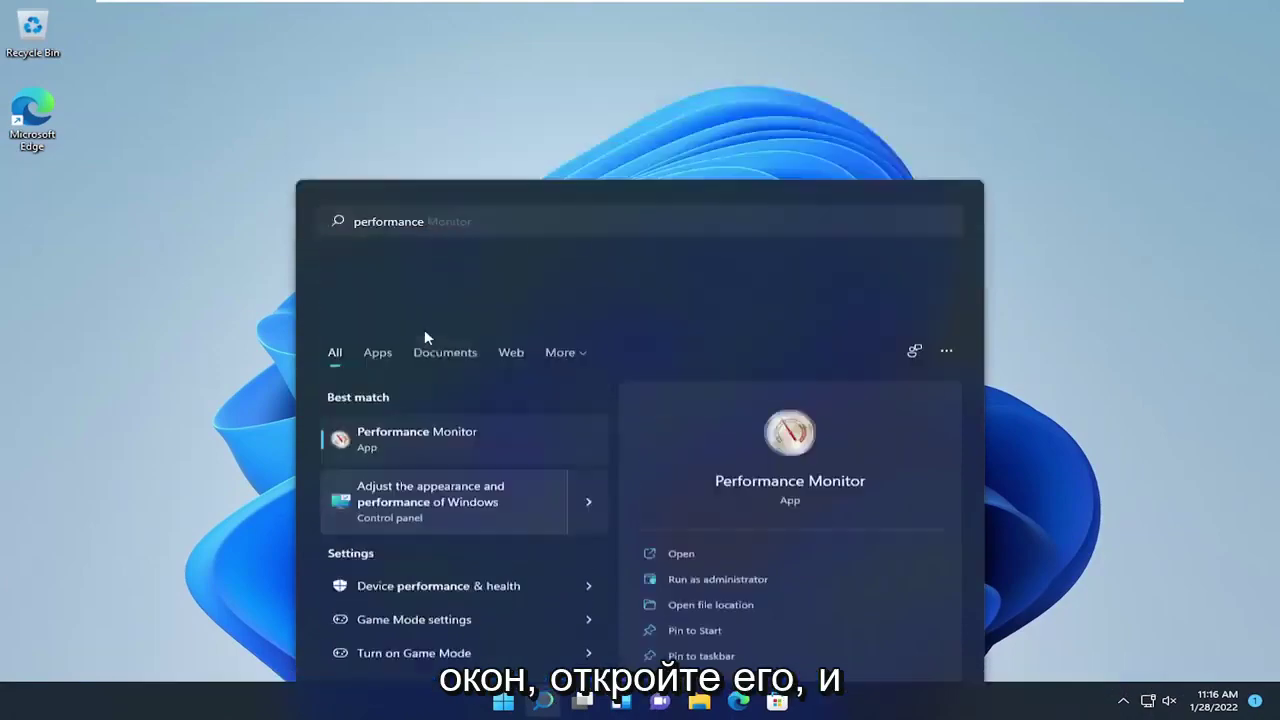
left_click_drag(257, 96, 535, 114)
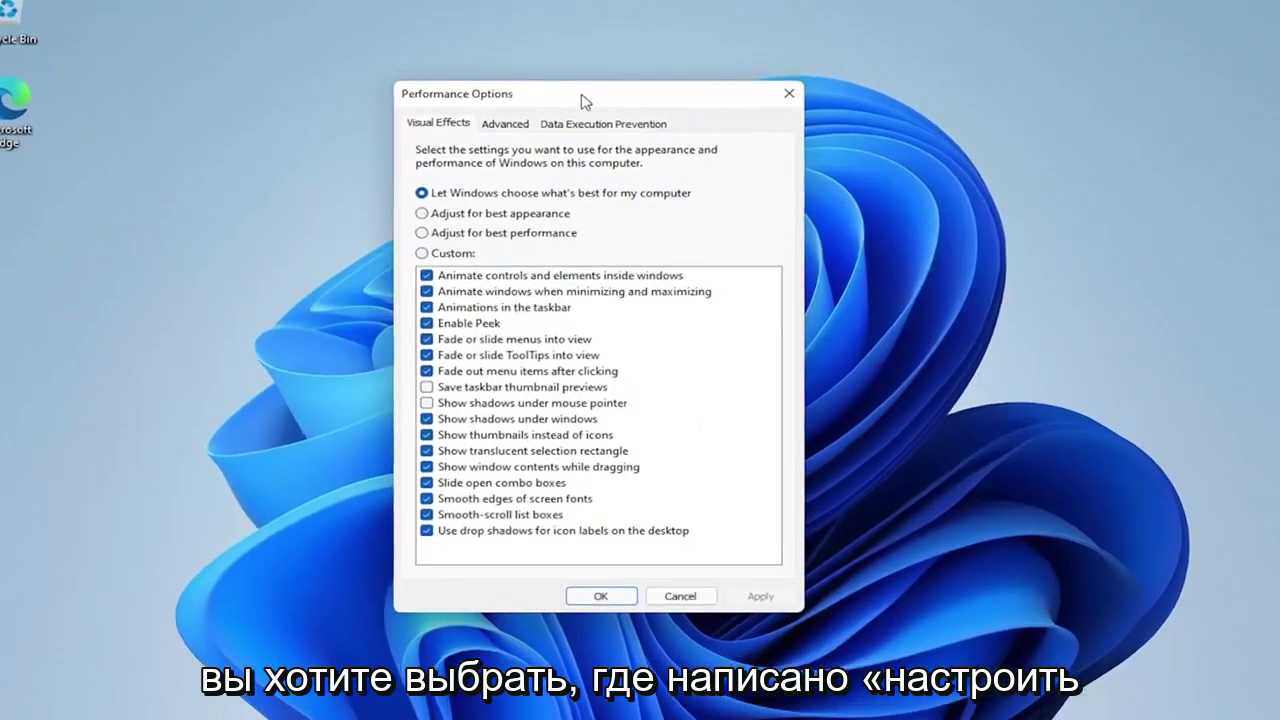
left_click(537, 241)
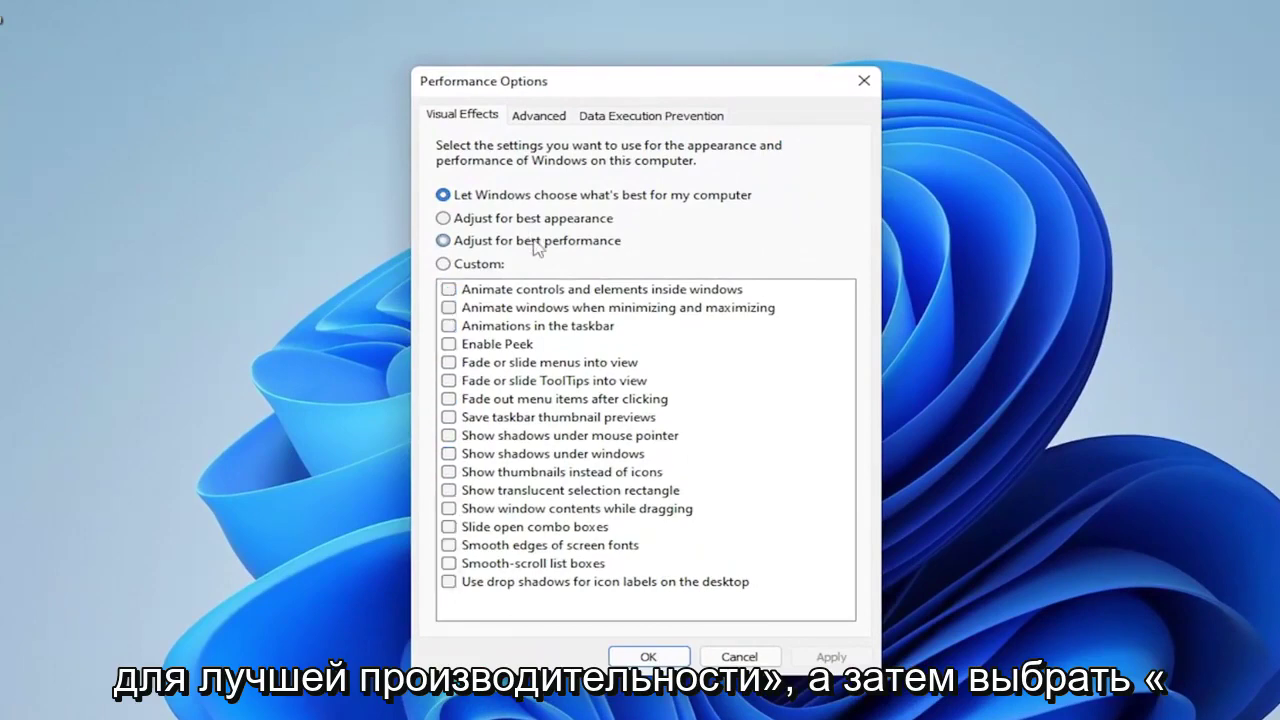
left_click(830, 657)
left_click(660, 661)
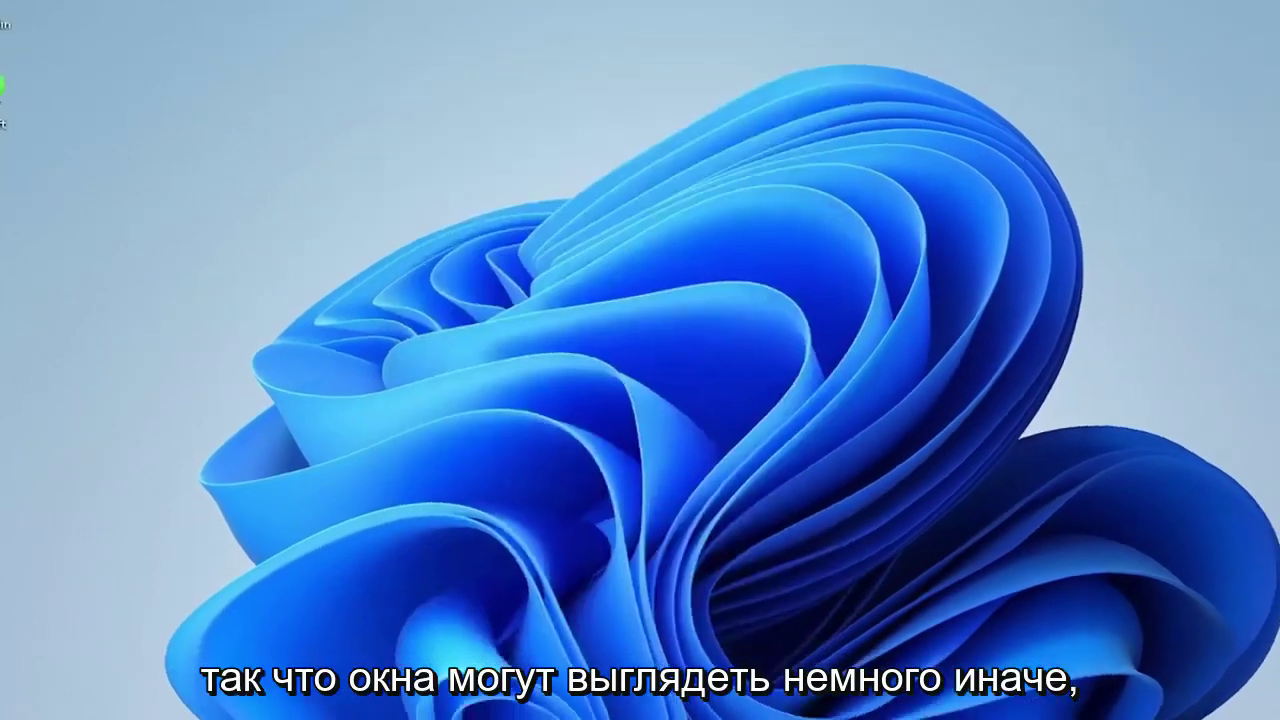
Step: Open a File Explorer window, move it around to check how windows look with reduced visual effects, and close it
key("super+s")
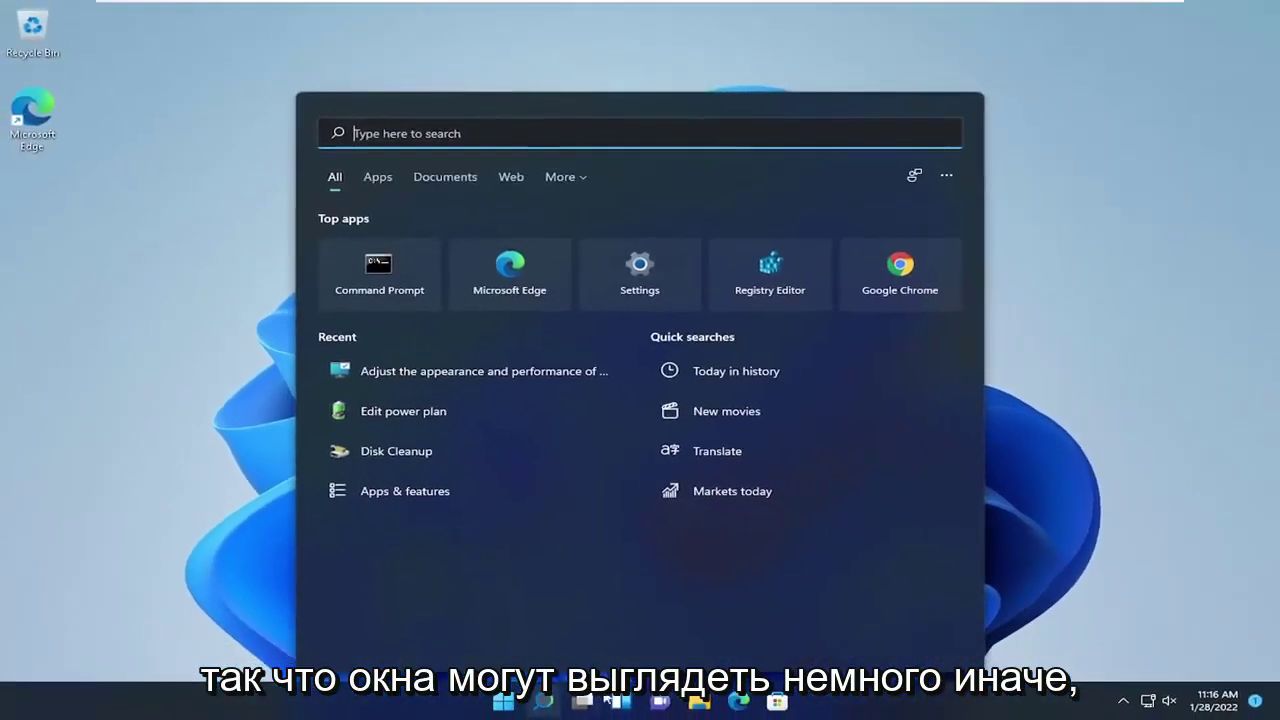
left_click(698, 703)
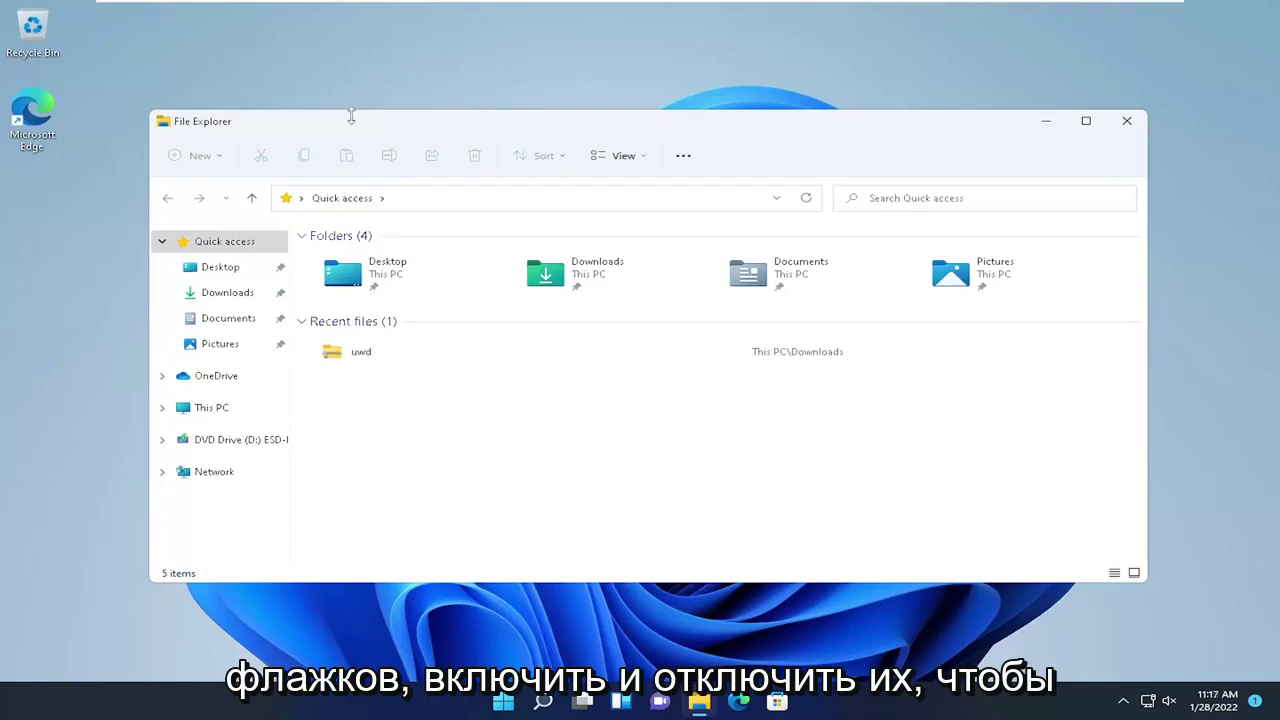
left_click_drag(351, 117, 463, 97)
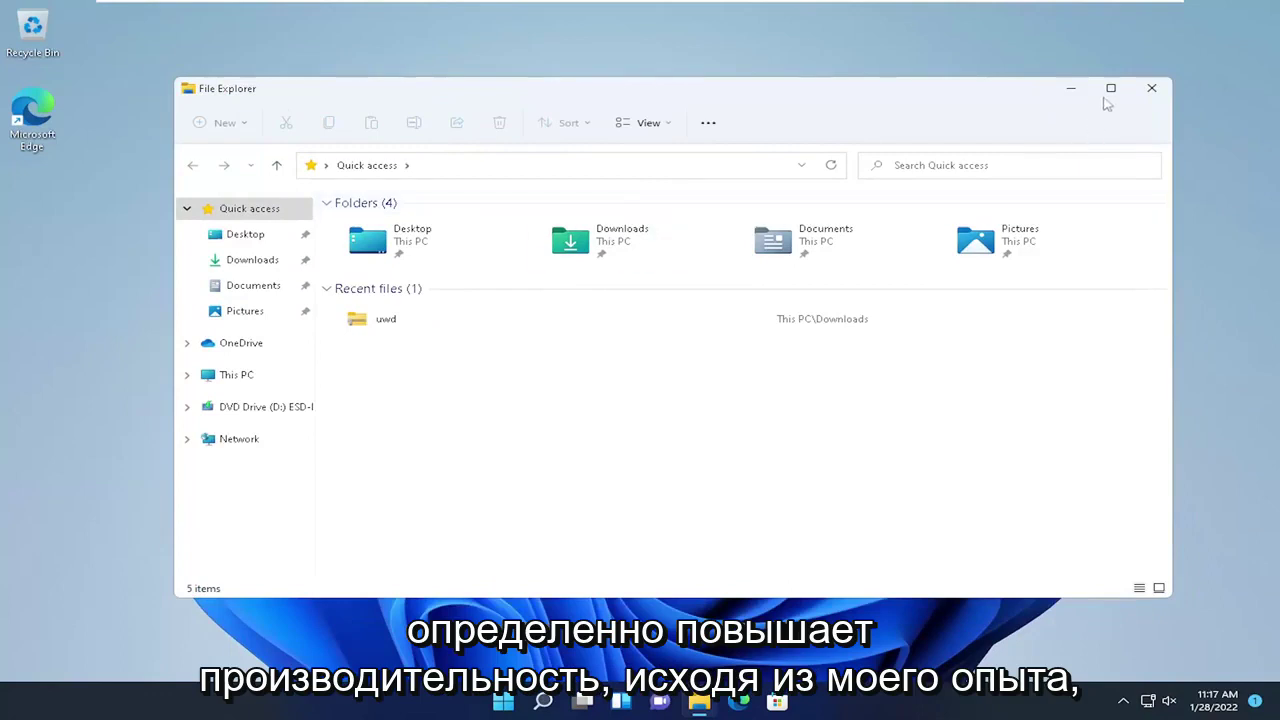
left_click(1151, 88)
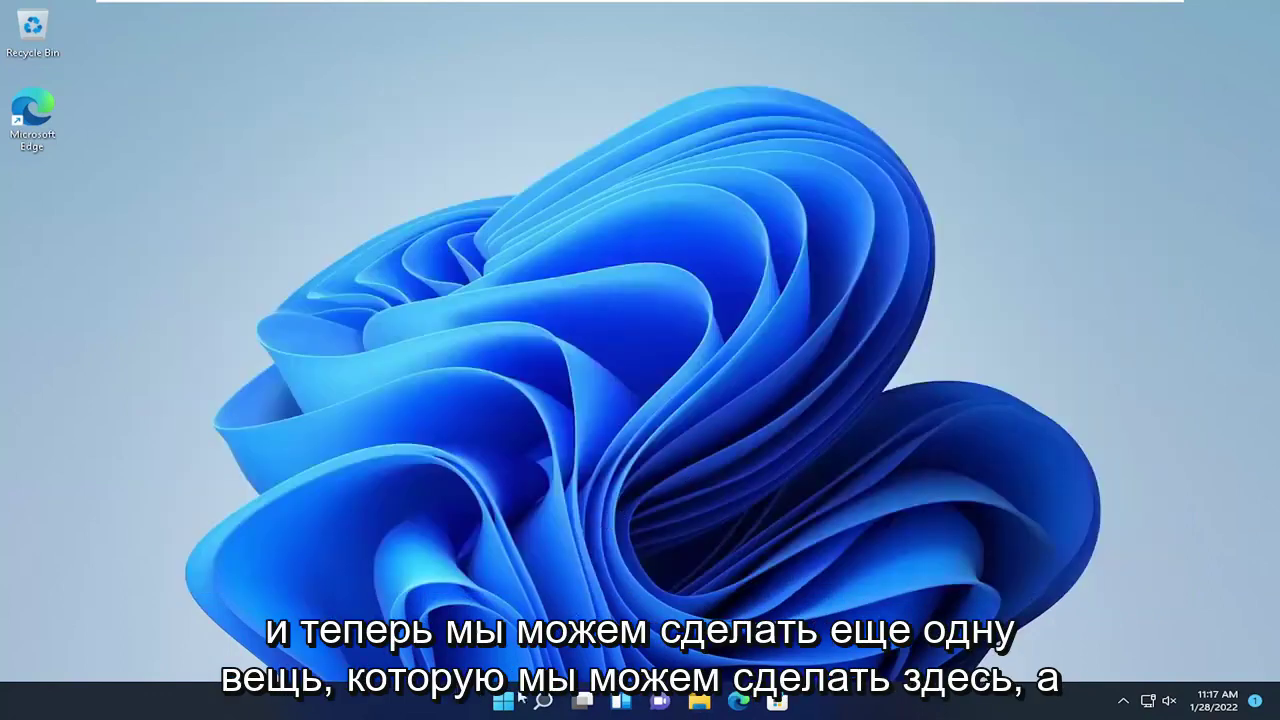
Step: Find Command Prompt by searching for cmd, run it as administrator and allow it to make changes
left_click(541, 703)
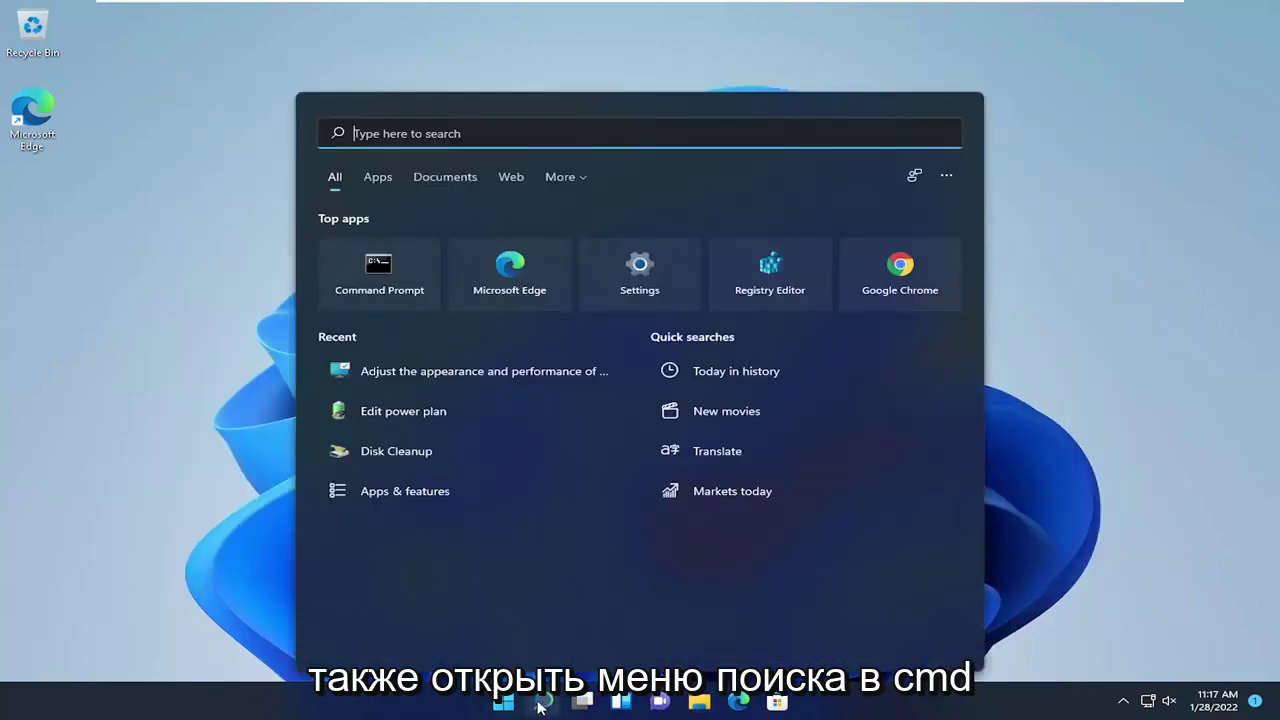
type("cmd")
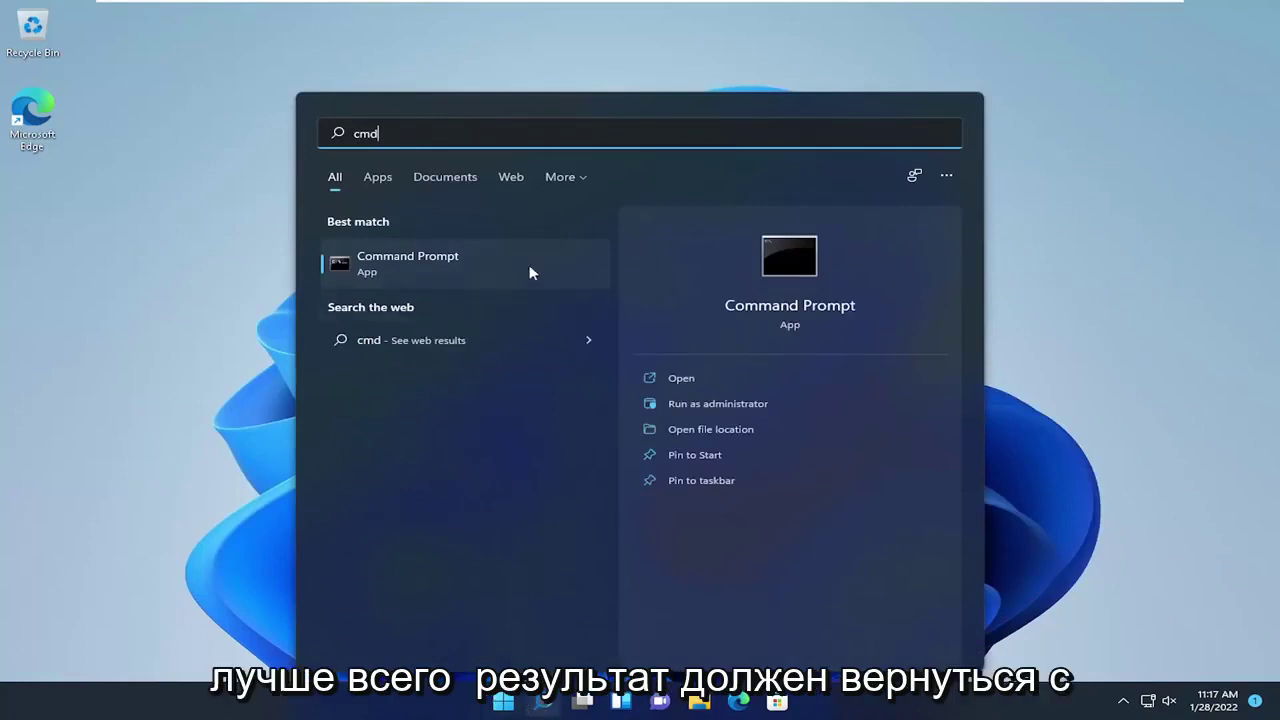
right_click(421, 264)
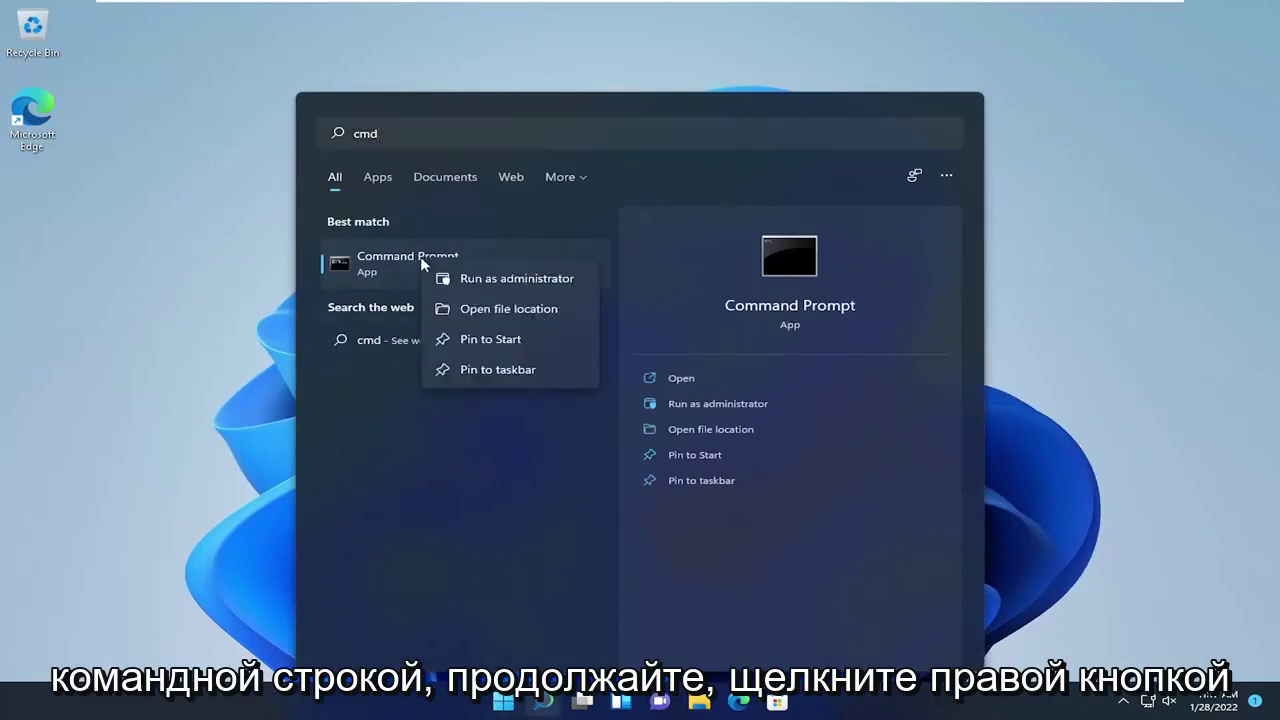
left_click(488, 278)
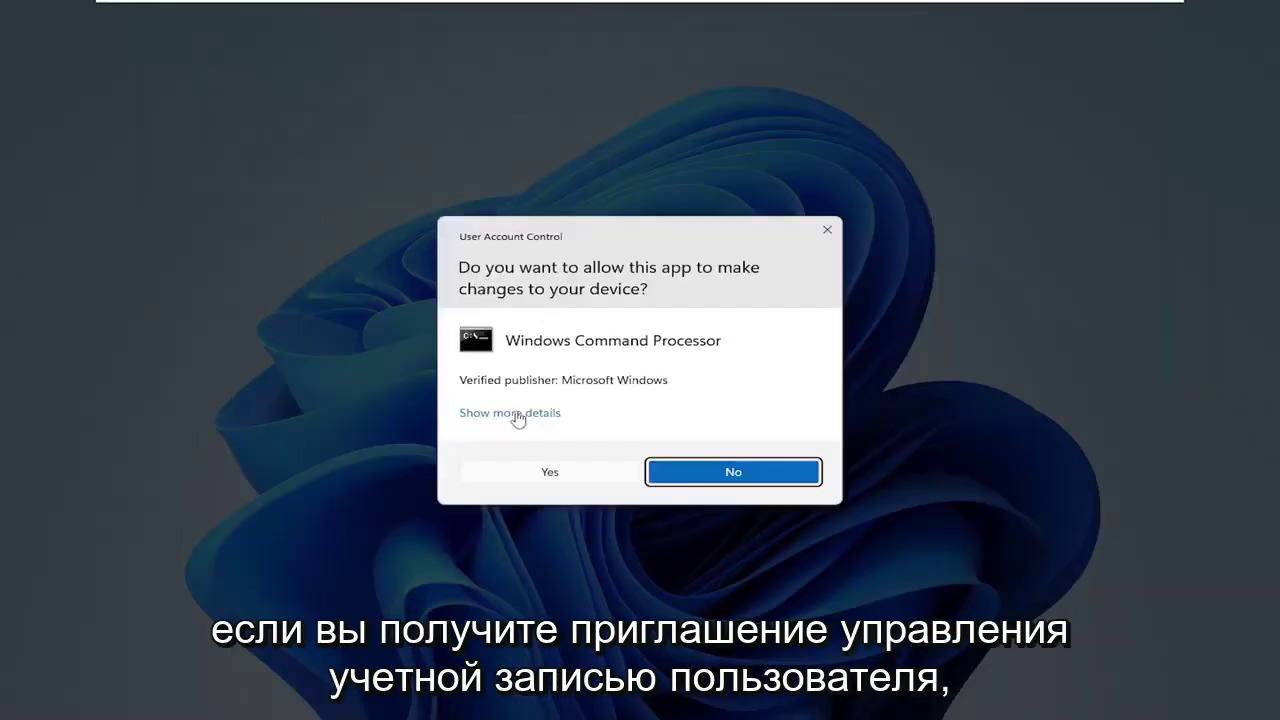
left_click(549, 473)
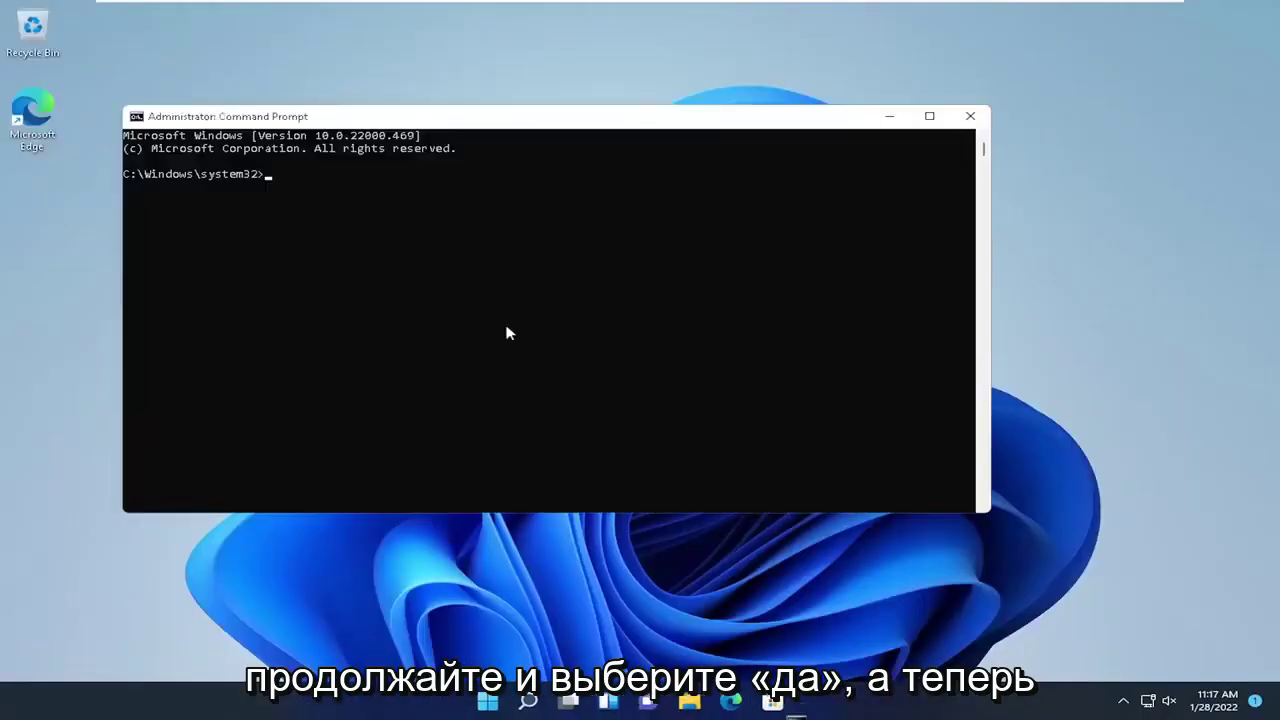
Step: Run the system file check with the command sfc /scannow
left_click_drag(451, 131, 620, 118)
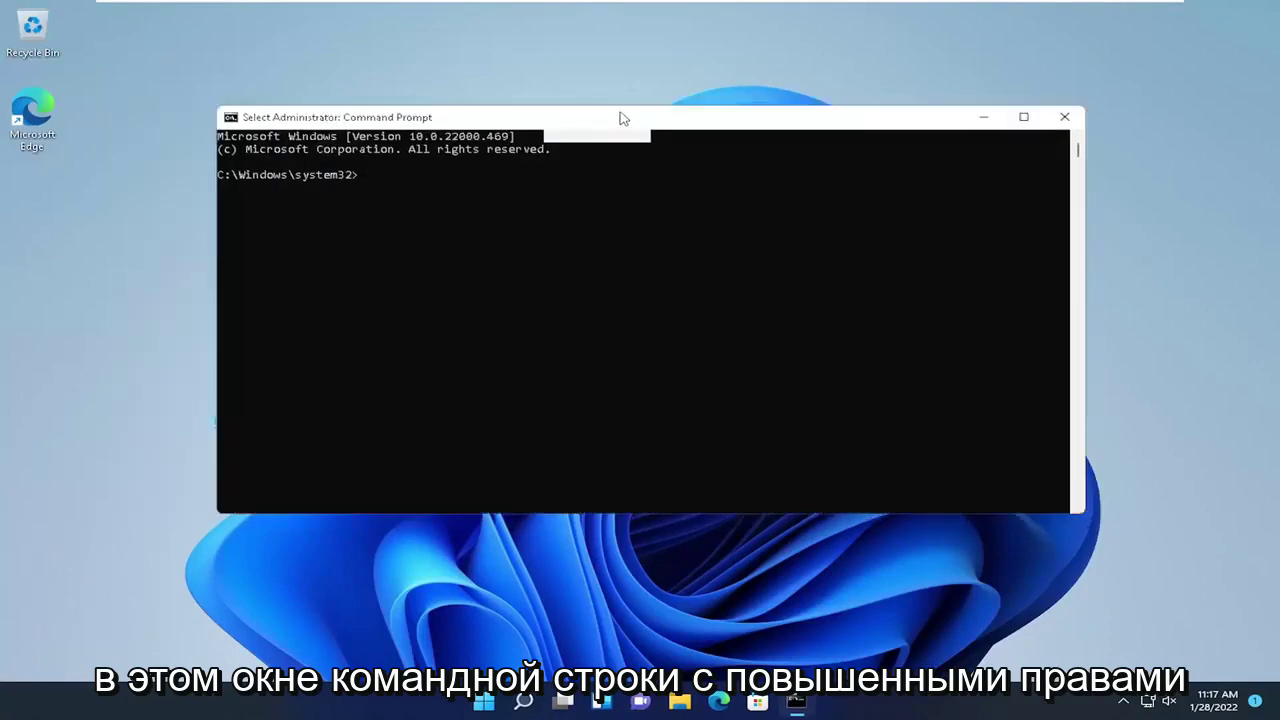
type("sfc")
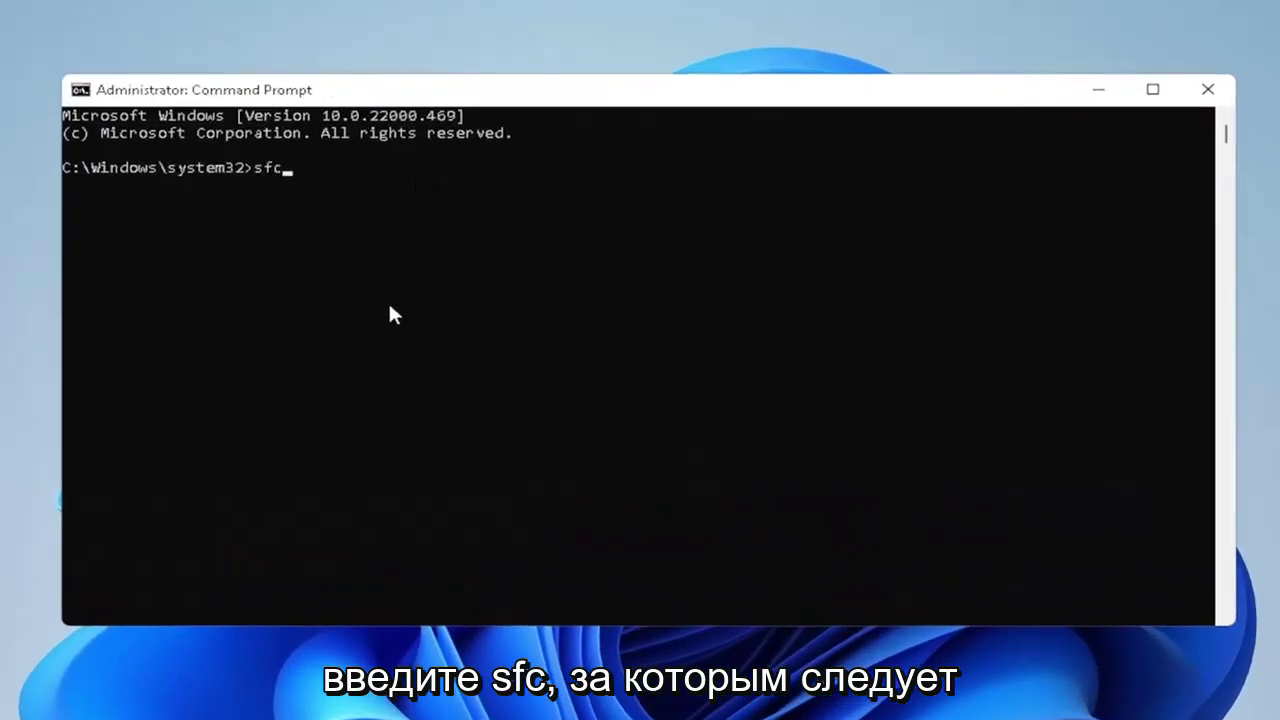
type(" /scann")
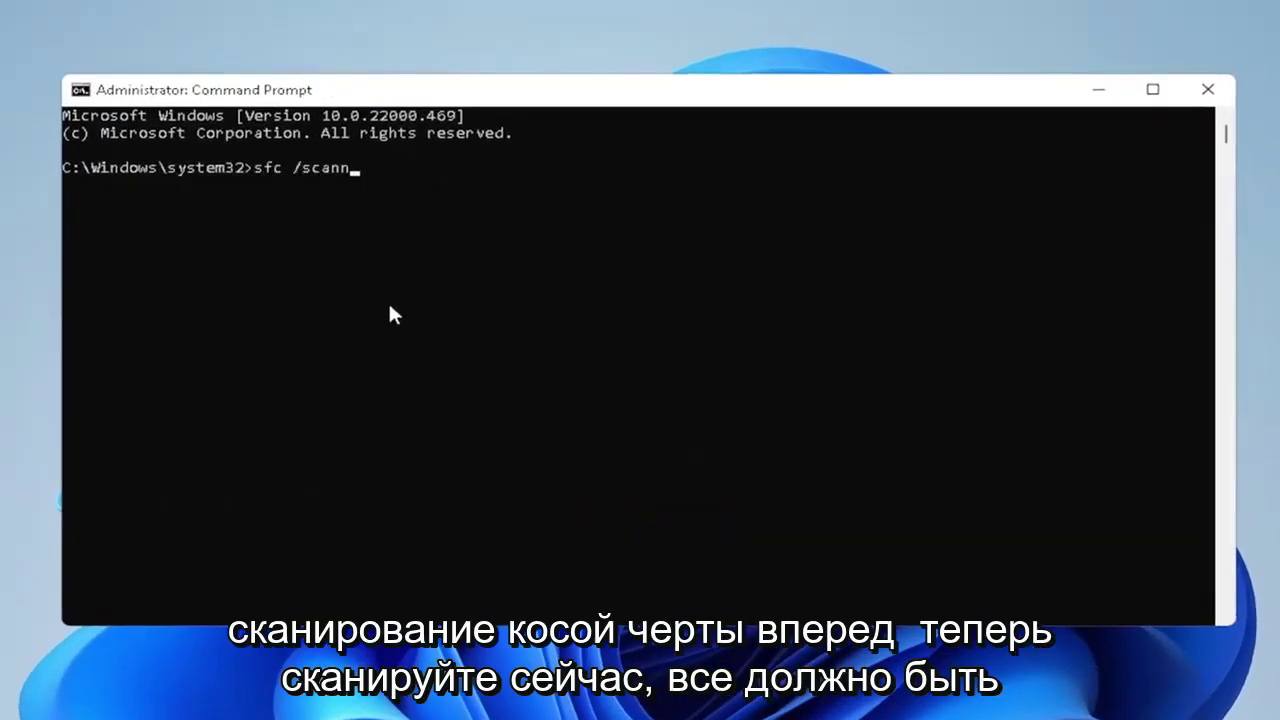
type("ow")
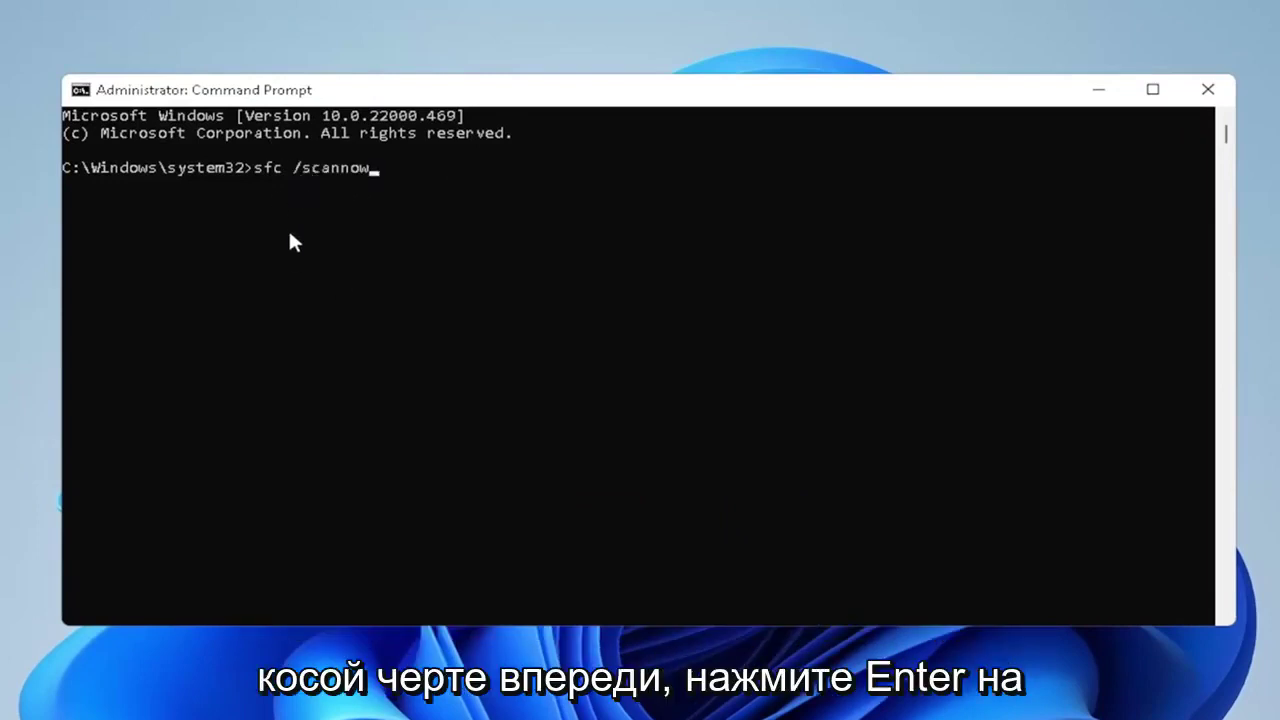
key("Return")
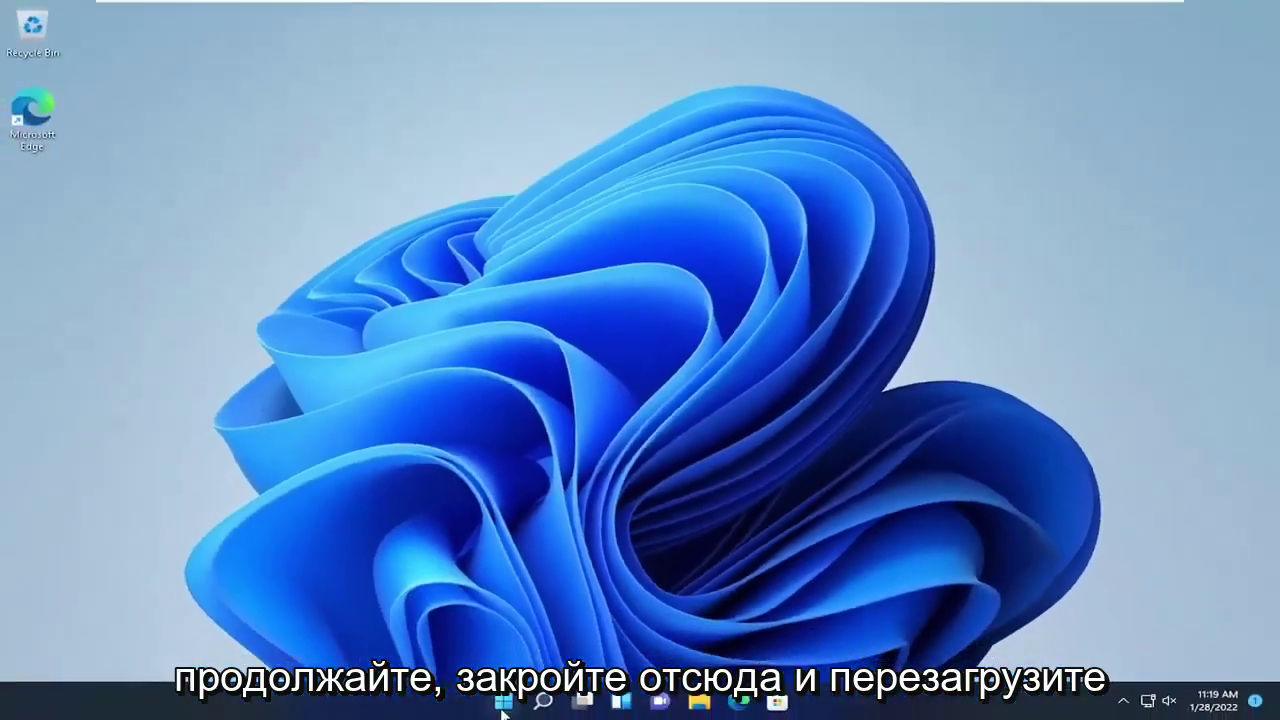
Step: Restart the computer
right_click(503, 701)
mouse_move(511, 640)
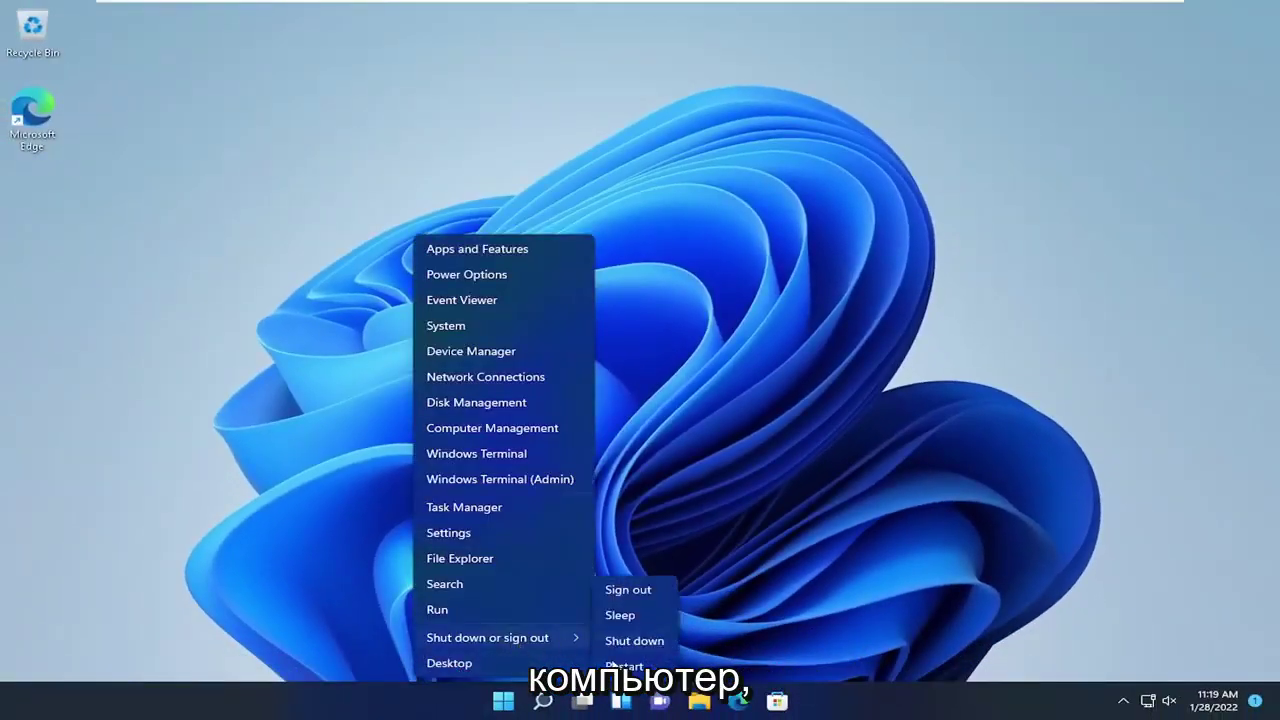
left_click(640, 663)
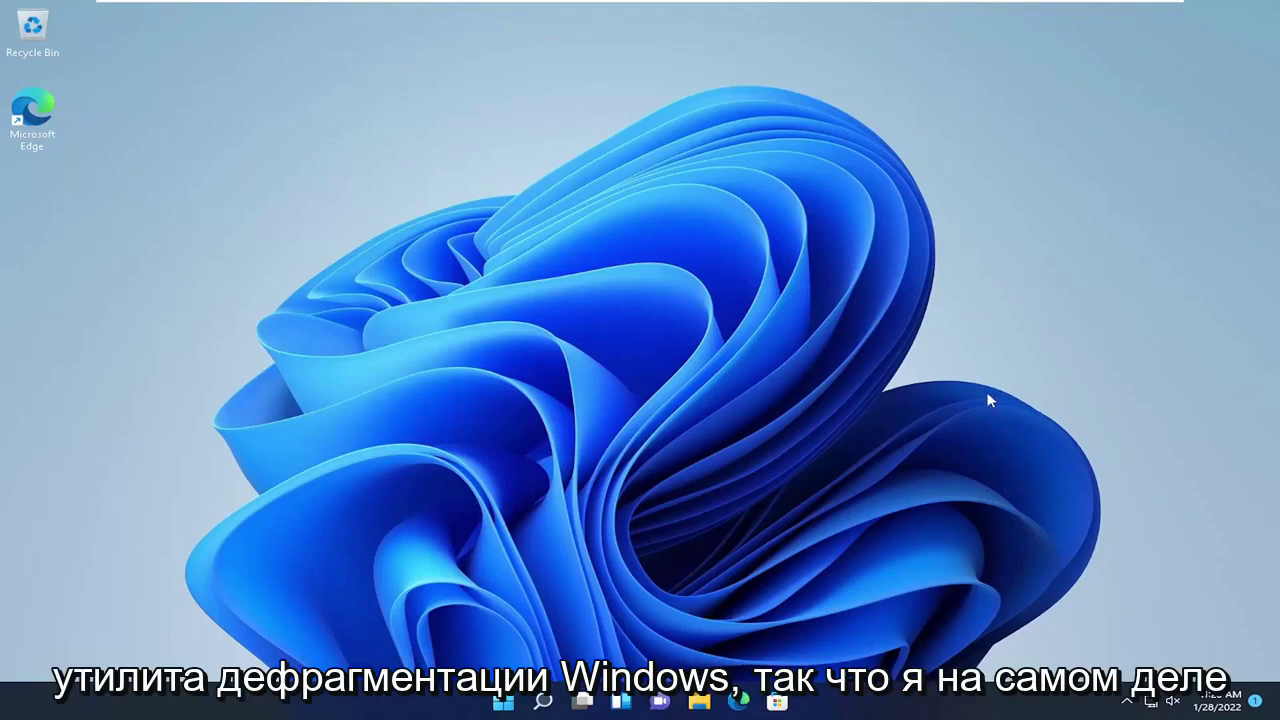
Step: Open Defragment and Optimize Drives, examine the status and optimization availability of drives C: and D:, and close it
left_click(535, 703)
type("defrag")
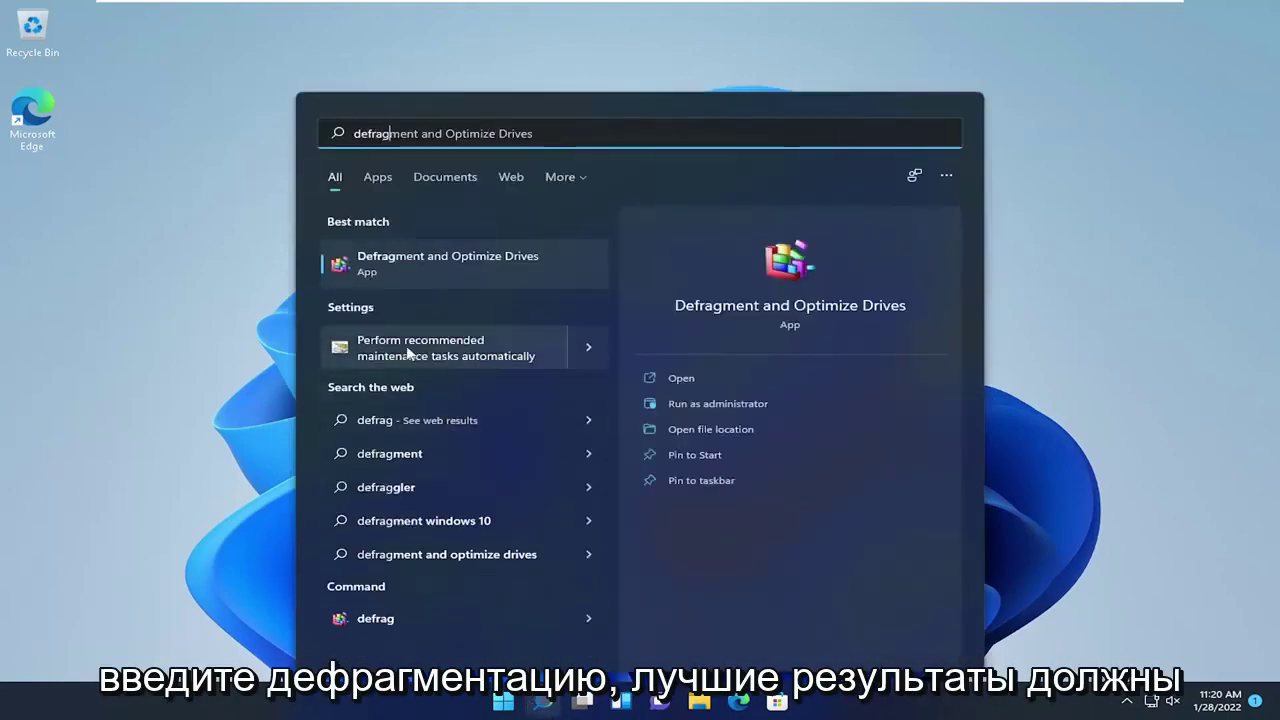
left_click(485, 259)
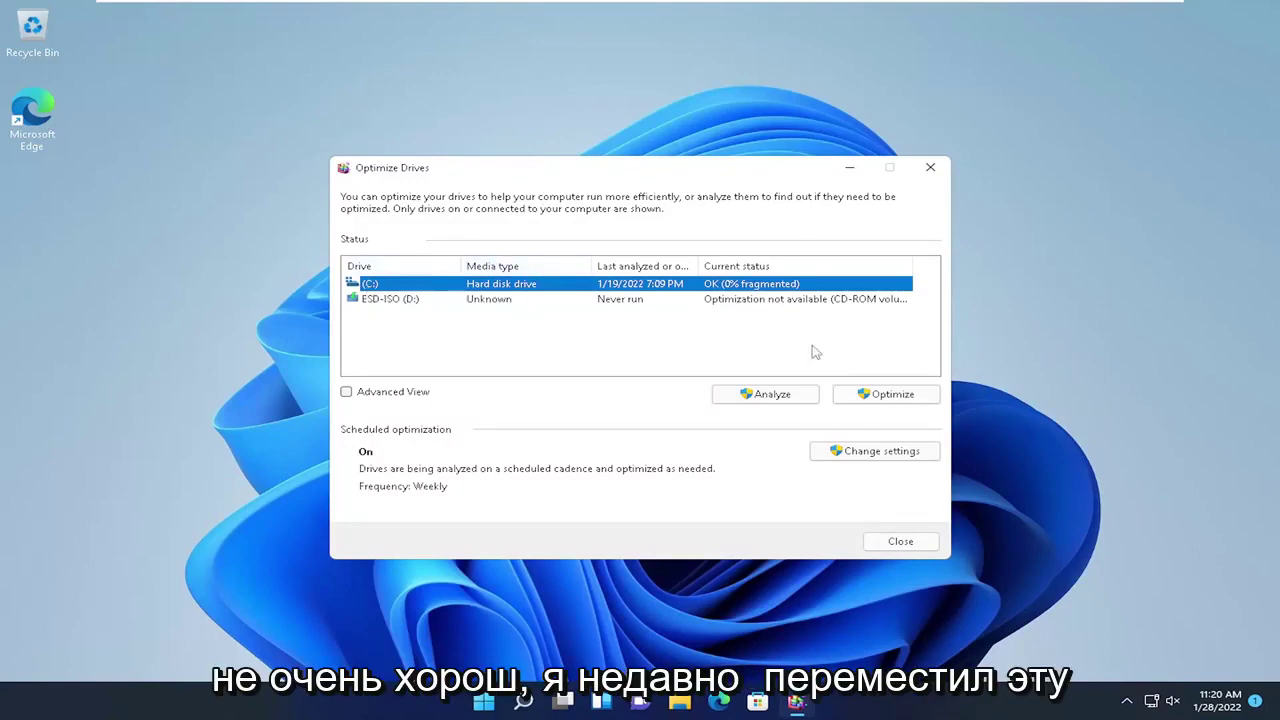
left_click_drag(505, 178, 508, 160)
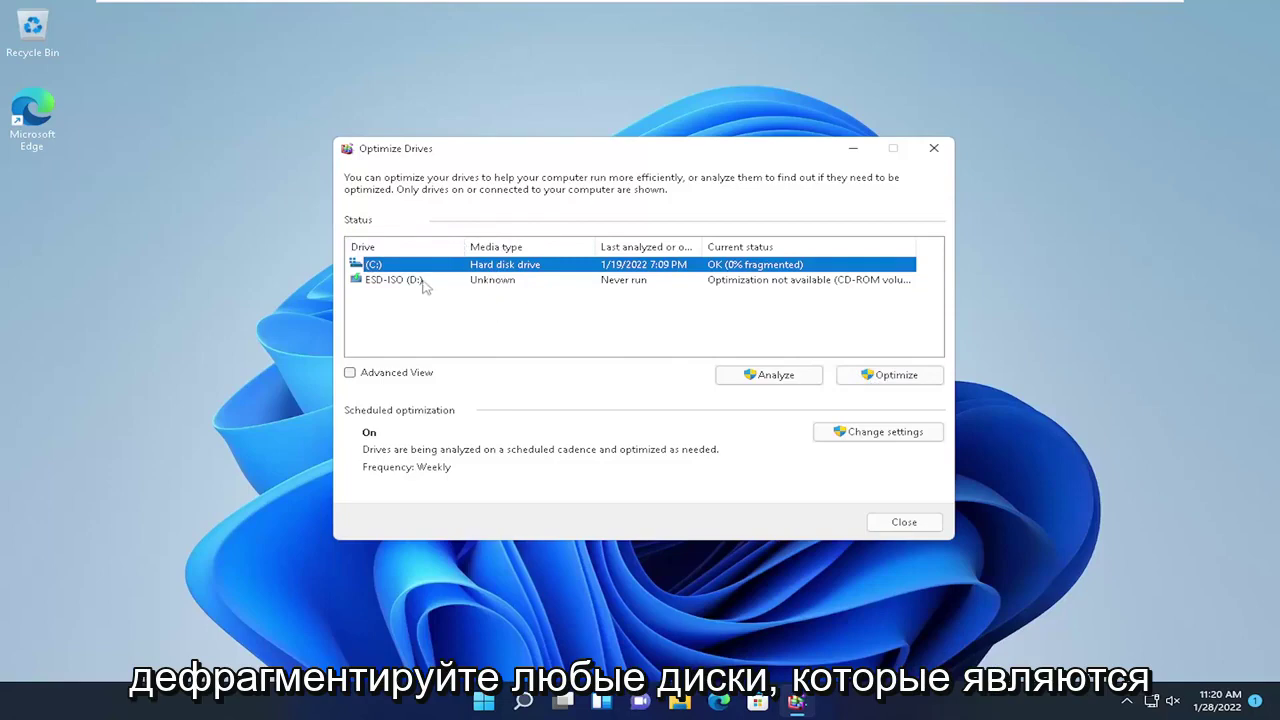
left_click(398, 283)
left_click(535, 266)
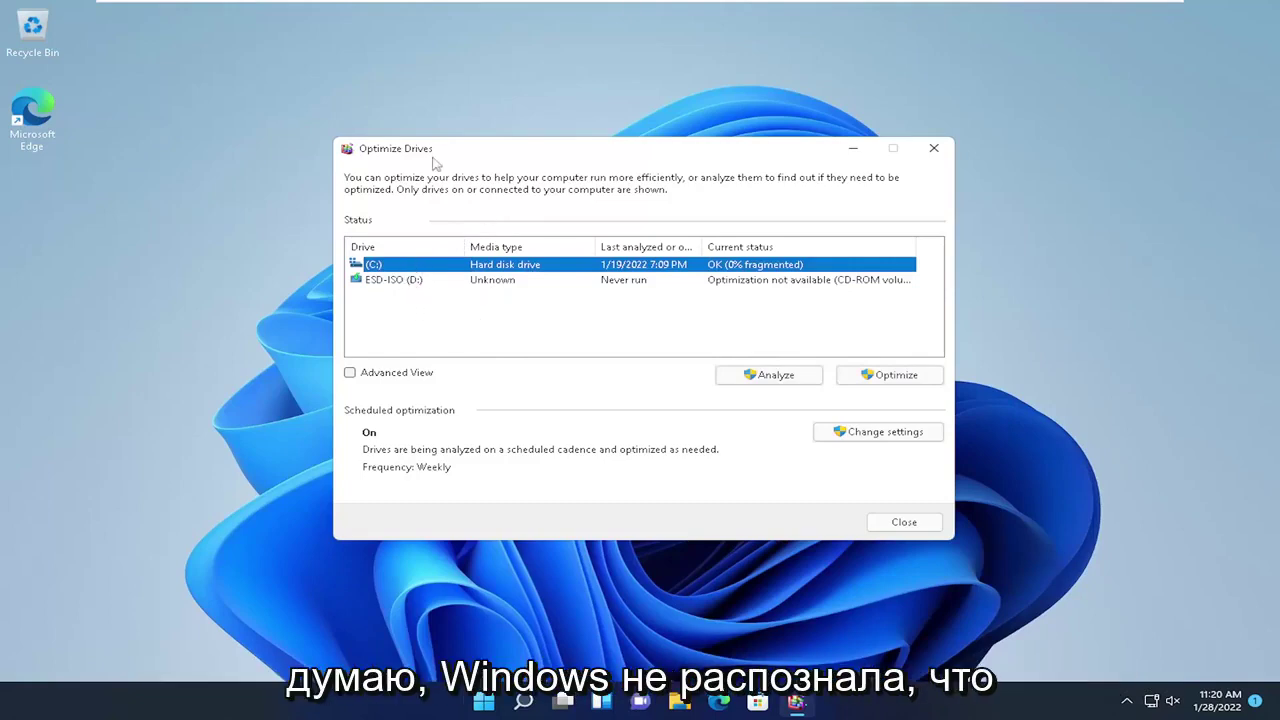
mouse_move(431, 157)
left_mouse_down()
mouse_move(463, 149)
mouse_move(437, 158)
left_mouse_up()
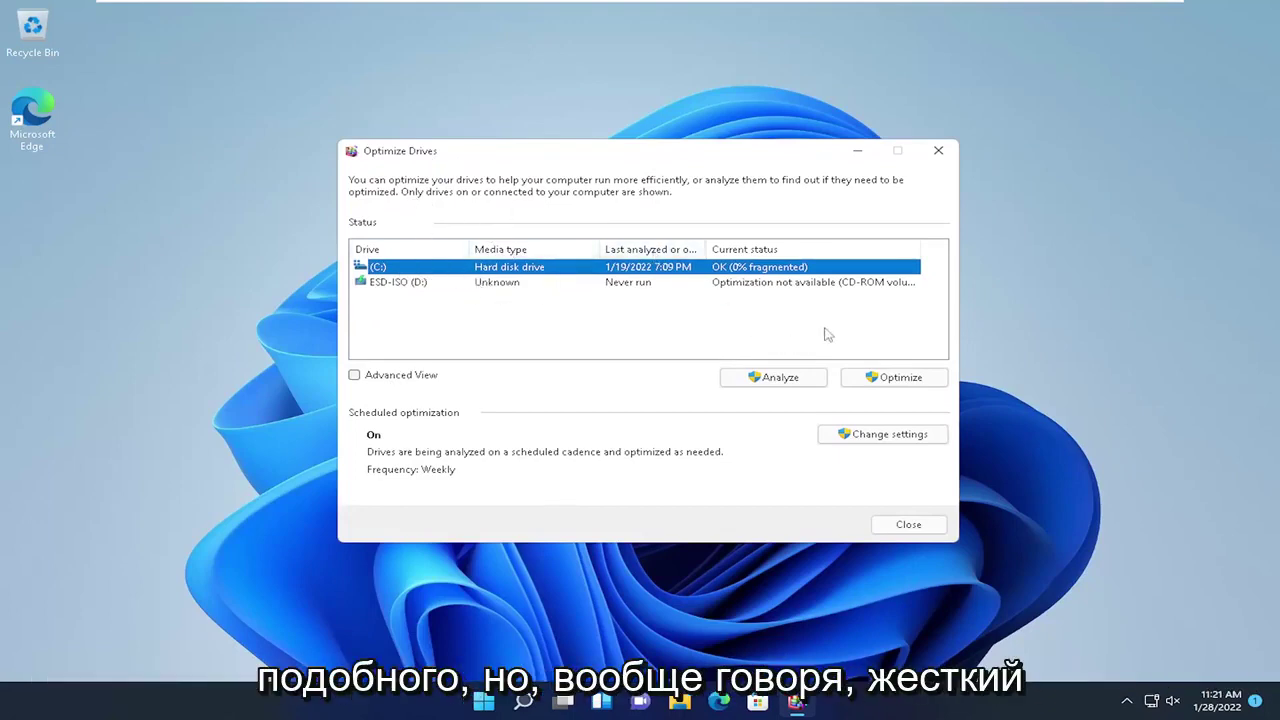
left_click(500, 283)
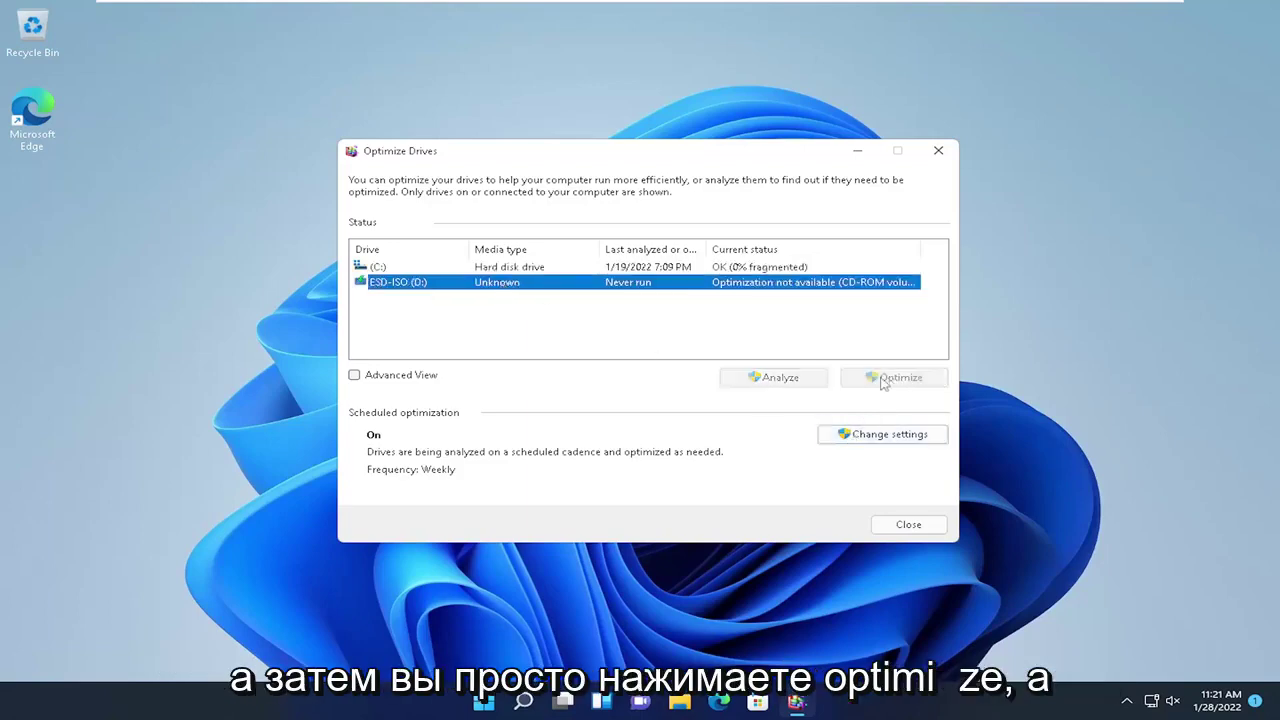
left_click(444, 267)
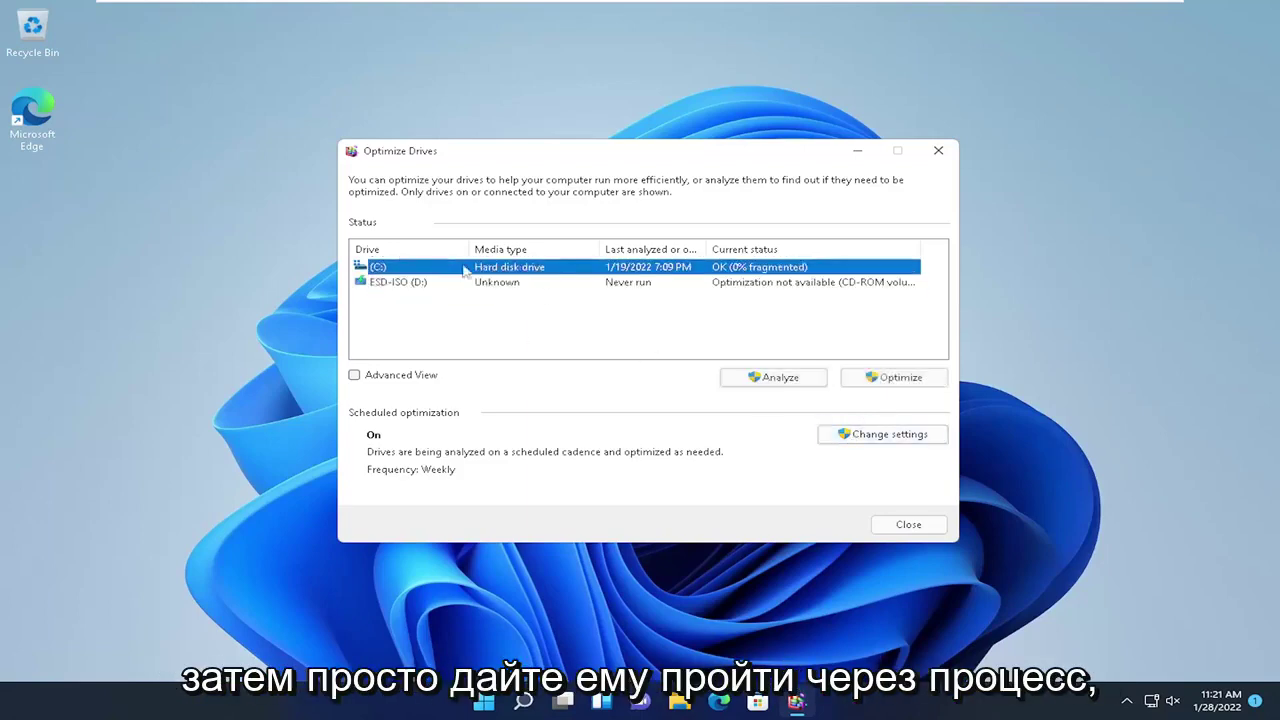
left_click(934, 157)
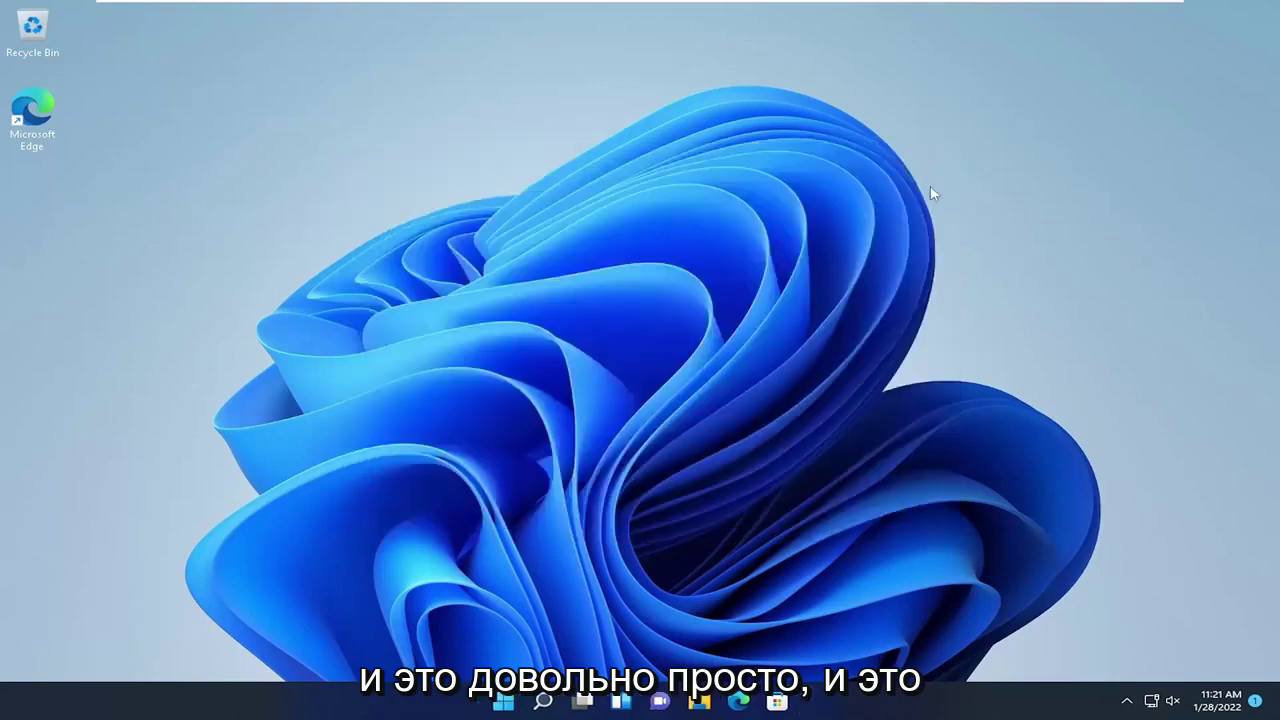